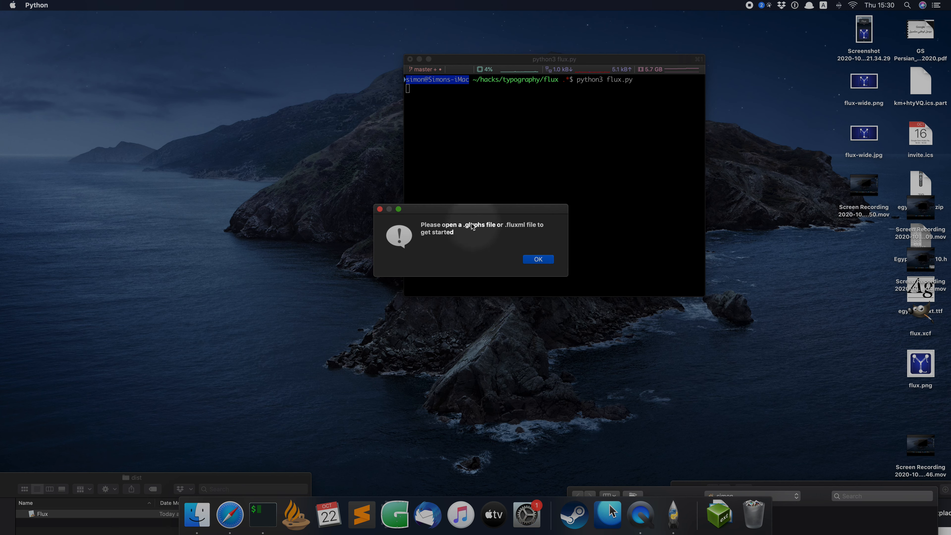
Open the font file Hind.glyphs from the flux folder.
{"action": "left_click", "coordinate": [528, 259]}
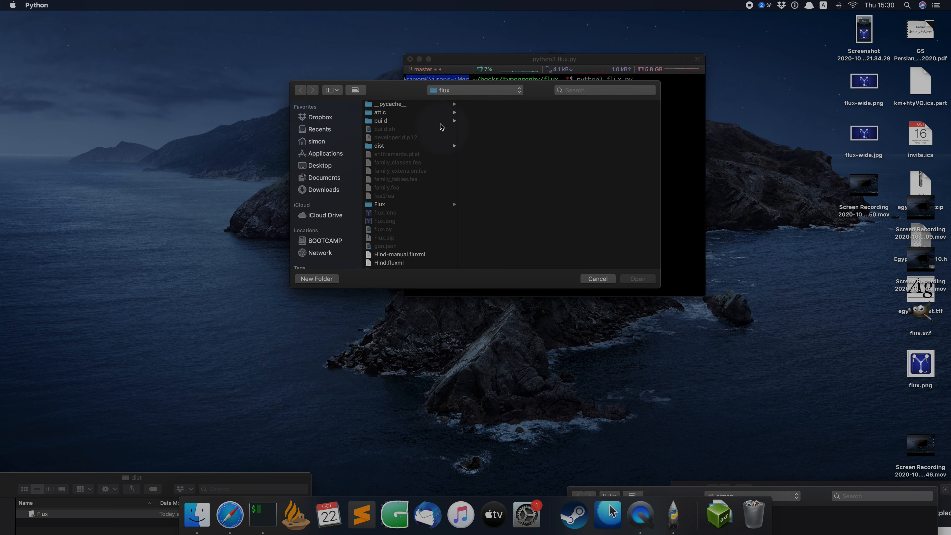
{"action": "scroll", "coordinate": [389, 201], "scroll_direction": "down", "scroll_amount": 3}
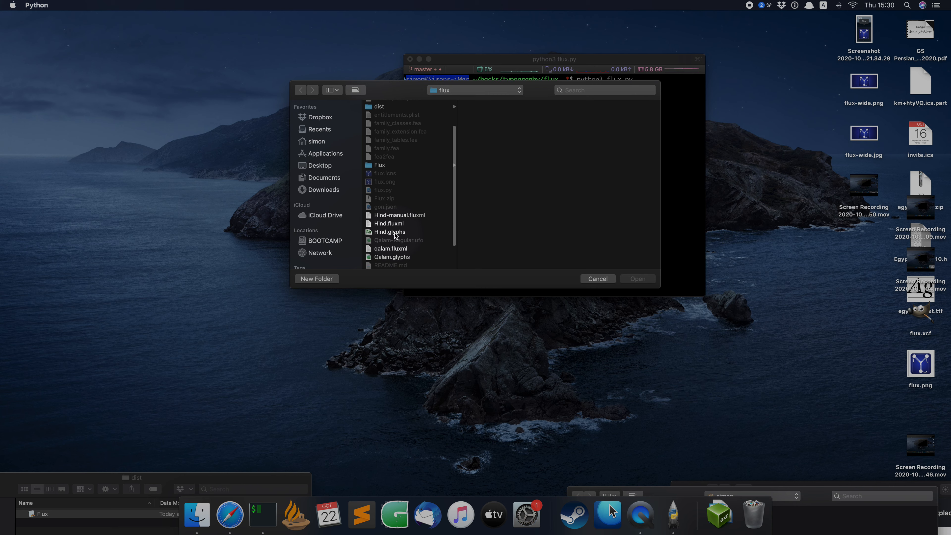
{"action": "left_click", "coordinate": [395, 232]}
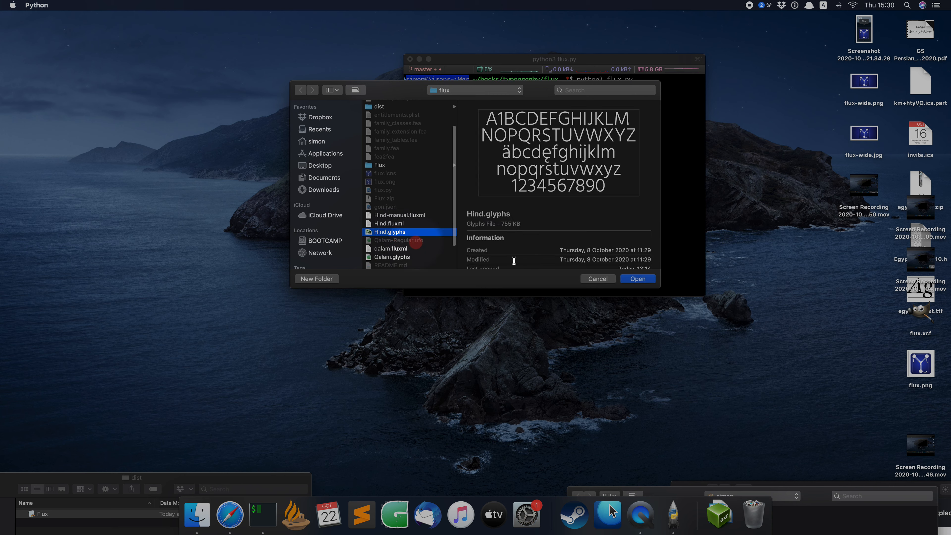
{"action": "left_click", "coordinate": [625, 279]}
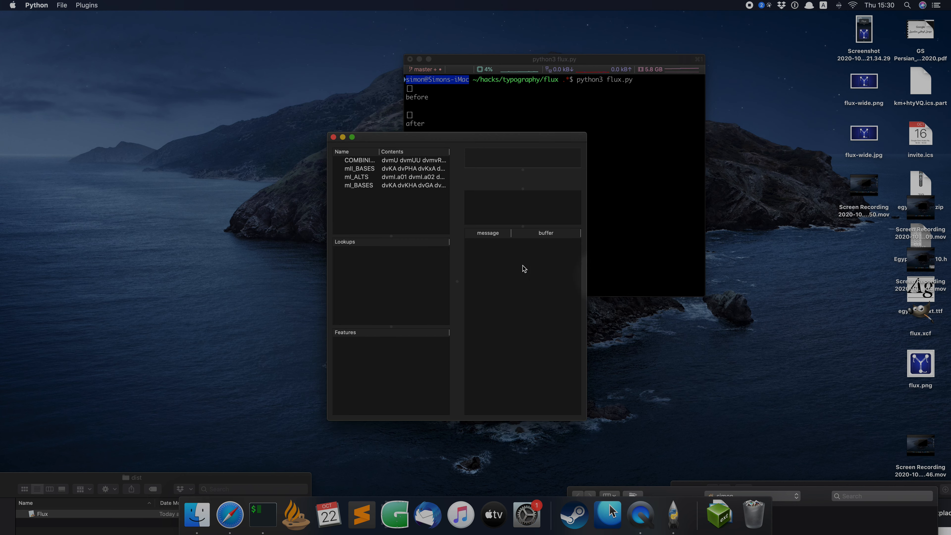
Enlarge the font window and widen the Name column of the class list to fit the full class names.
{"action": "left_click_drag", "start_coordinate": [326, 134], "coordinate": [21, 35]}
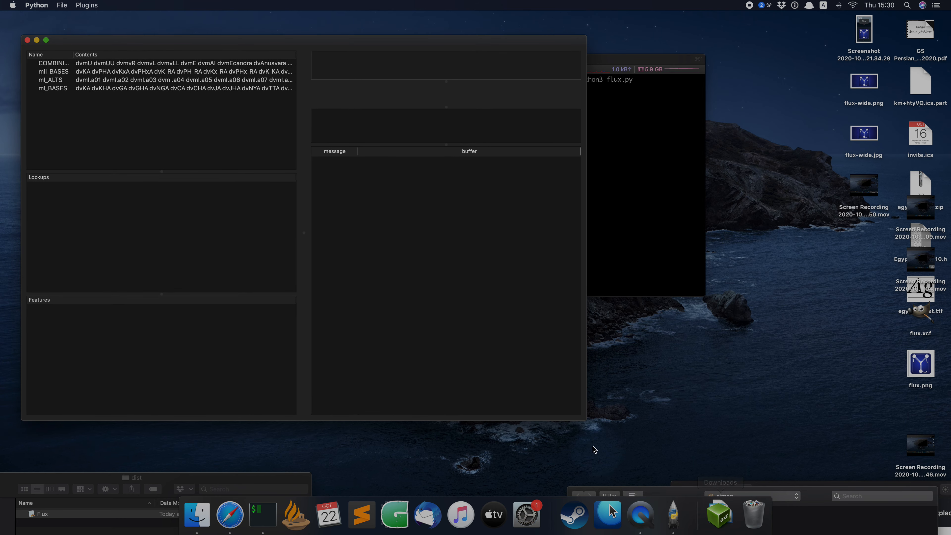
{"action": "left_click_drag", "start_coordinate": [586, 419], "coordinate": [784, 401]}
{"action": "left_click_drag", "start_coordinate": [459, 147], "coordinate": [657, 171]}
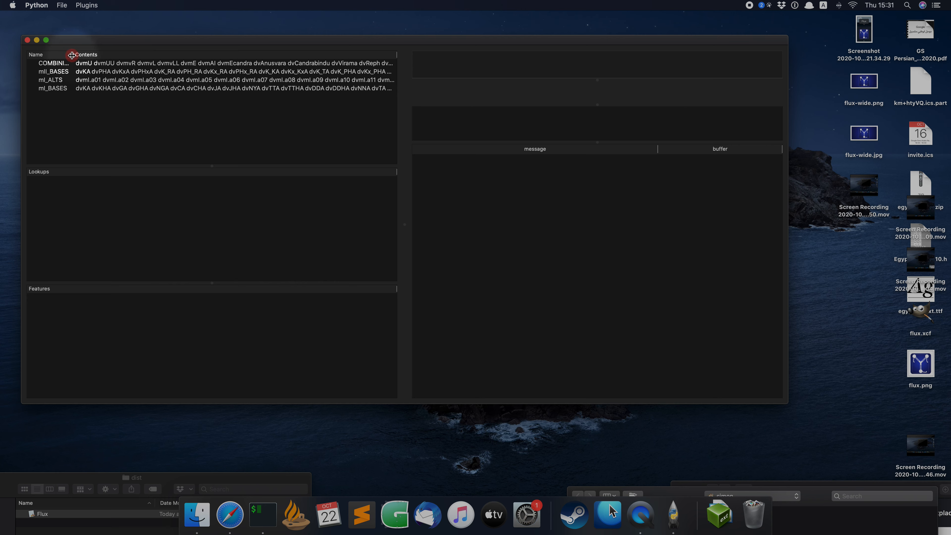
{"action": "left_click_drag", "start_coordinate": [72, 56], "coordinate": [122, 62]}
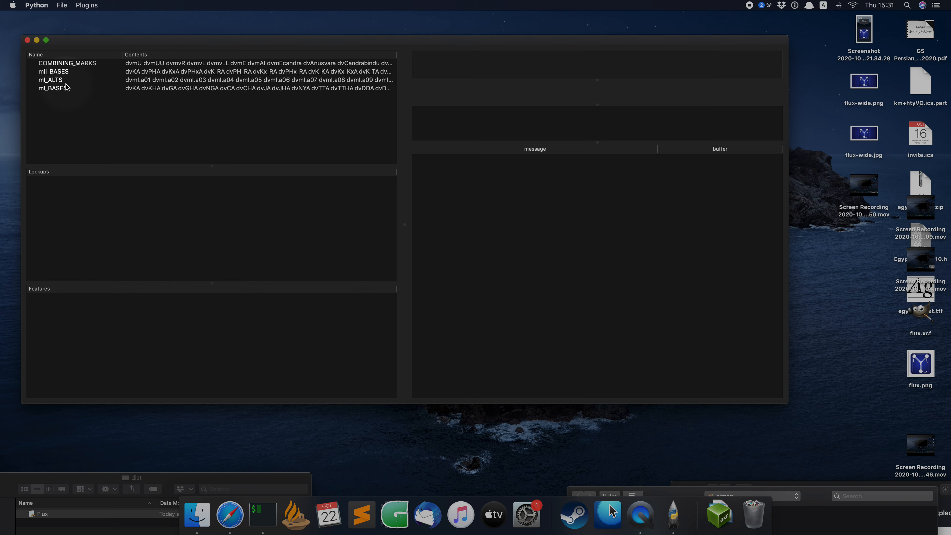
Add a computed glyph class named XYZ.
{"action": "right_click", "coordinate": [68, 106]}
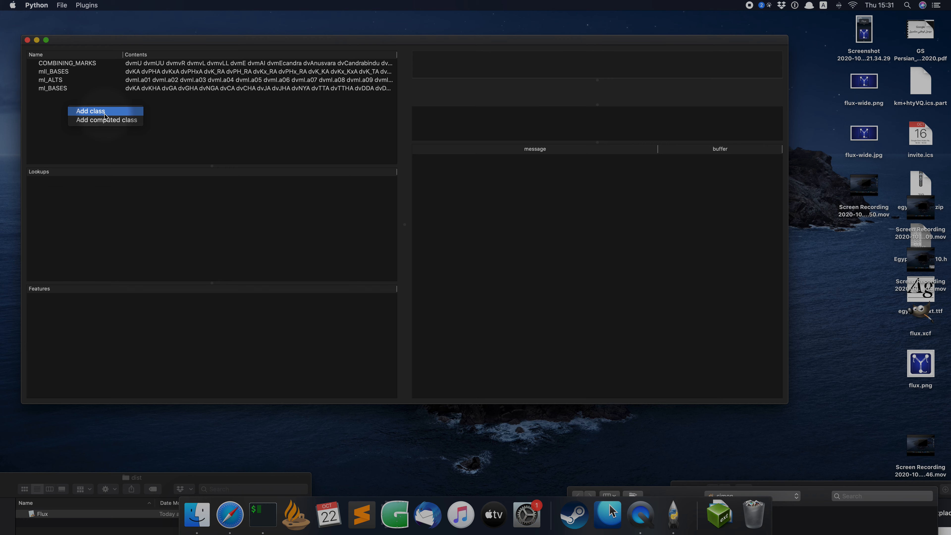
{"action": "left_click", "coordinate": [105, 120]}
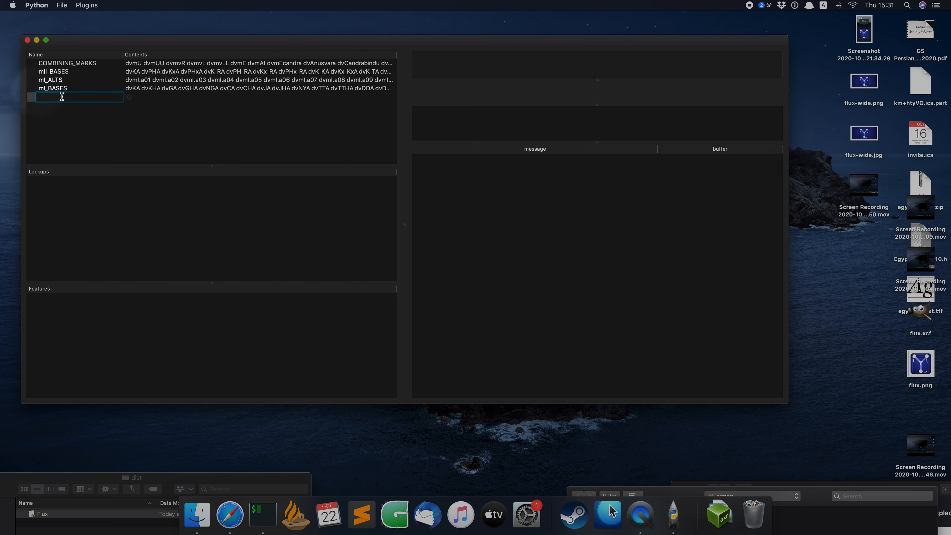
{"action": "type", "text": "XYZ"}
{"action": "key", "text": "Return"}
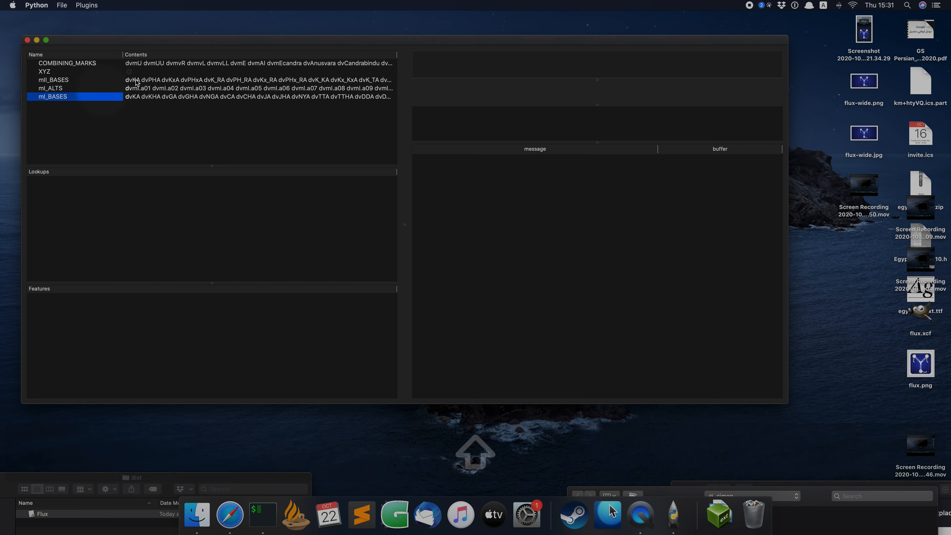
Try the Is category criterion with base in the XYZ class definition, and leave it without applying.
{"action": "left_click", "coordinate": [132, 71]}
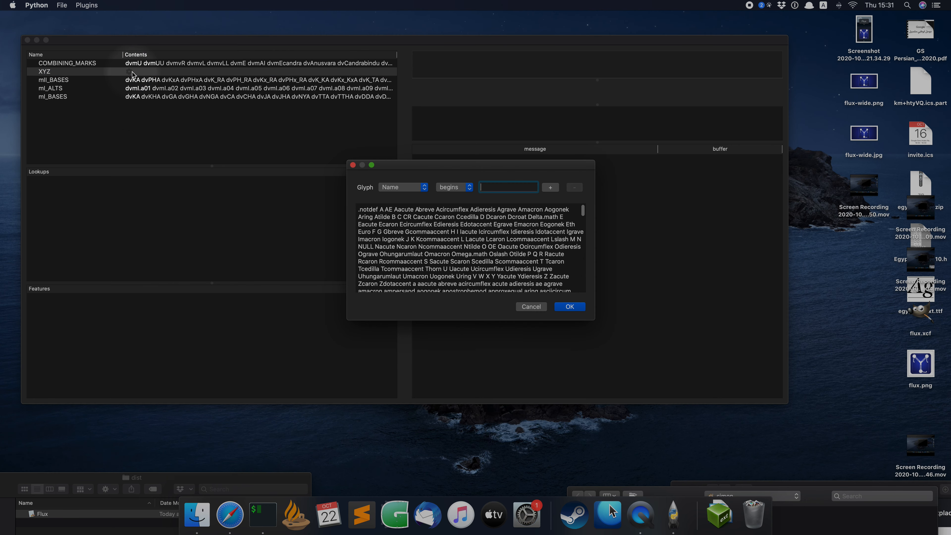
{"action": "left_click", "coordinate": [445, 189]}
{"action": "left_click", "coordinate": [407, 188]}
{"action": "left_click", "coordinate": [409, 187]}
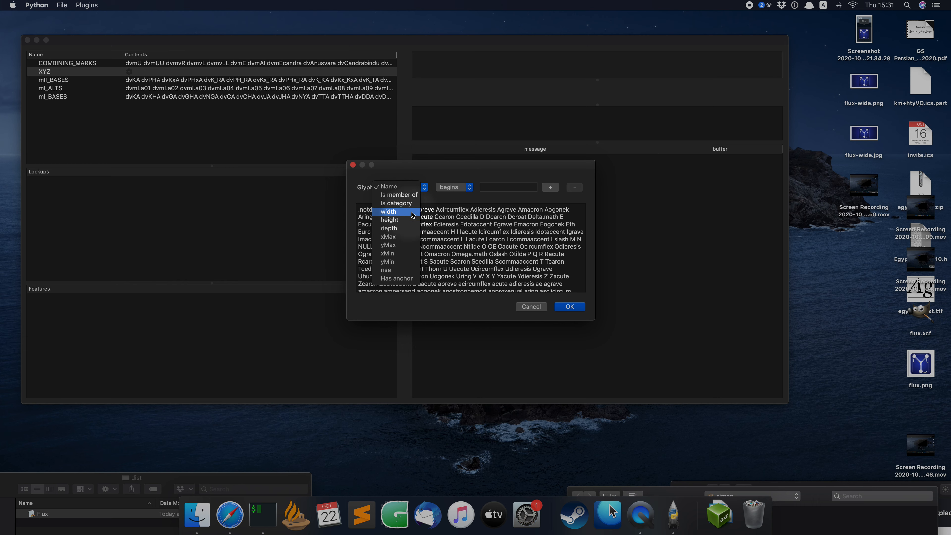
{"action": "left_click", "coordinate": [406, 203]}
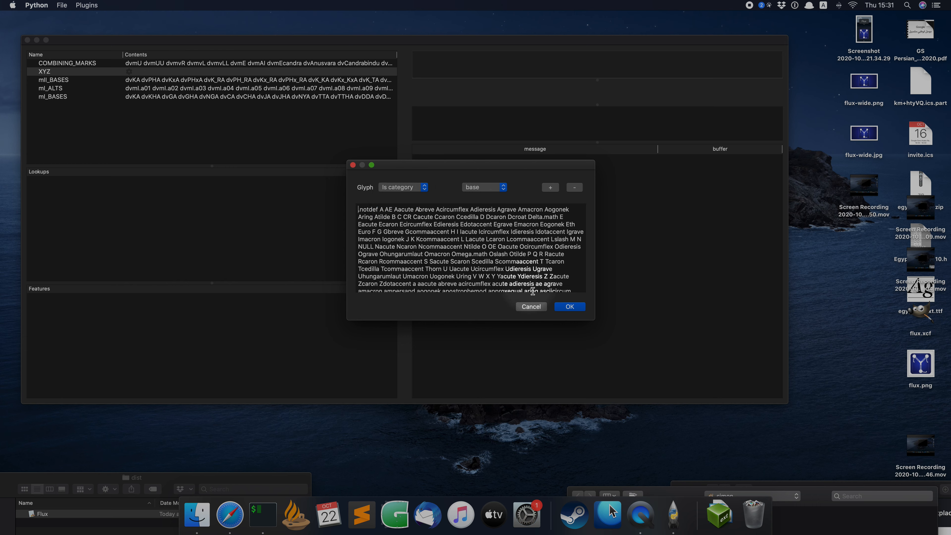
{"action": "left_click", "coordinate": [528, 309]}
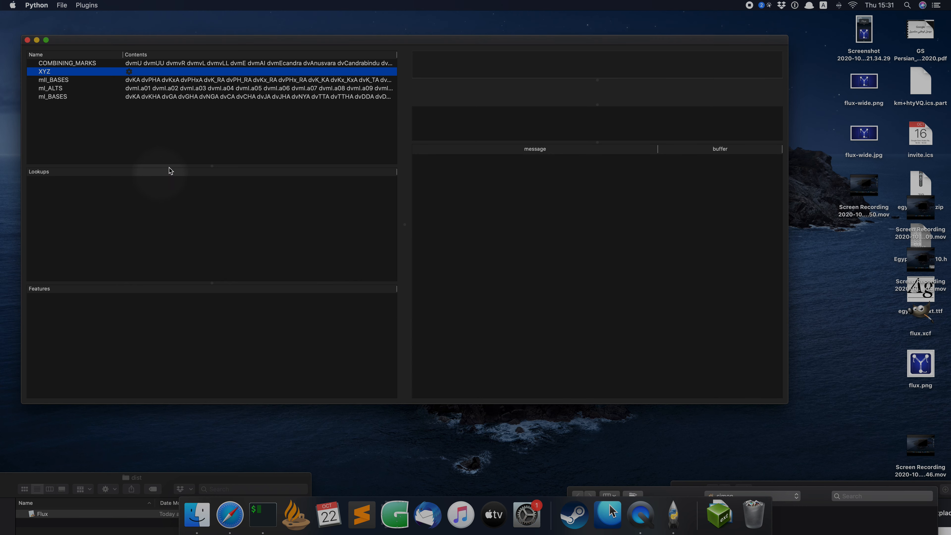
Delete the XYZ class from the class list.
{"action": "left_click", "coordinate": [129, 71]}
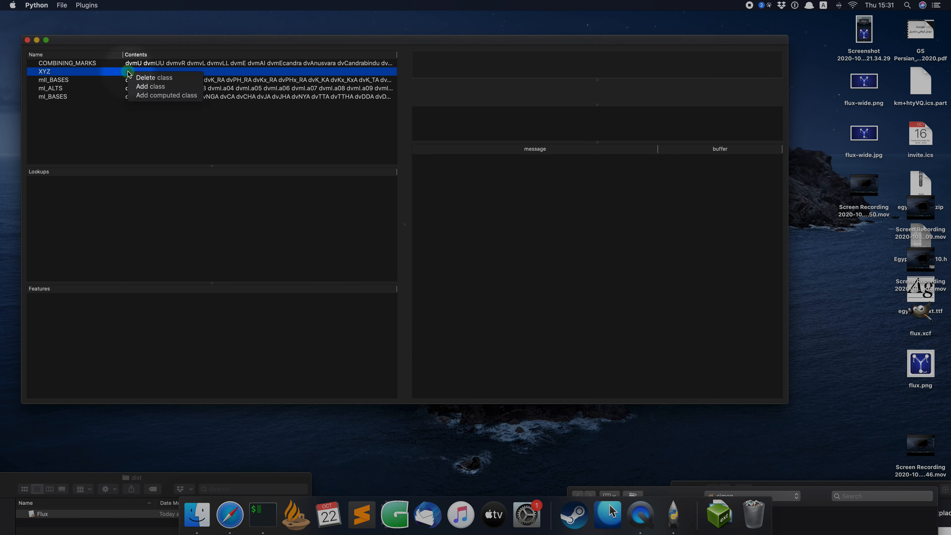
{"action": "left_click", "coordinate": [149, 77]}
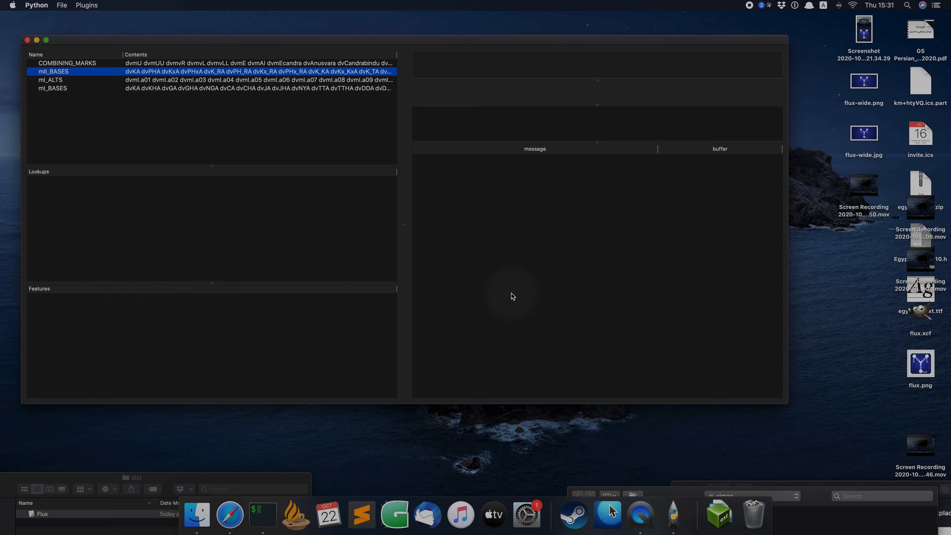
Switch to the Devanagari keyboard layout and enter क़कि as the shaping test text.
{"action": "left_click", "coordinate": [589, 68]}
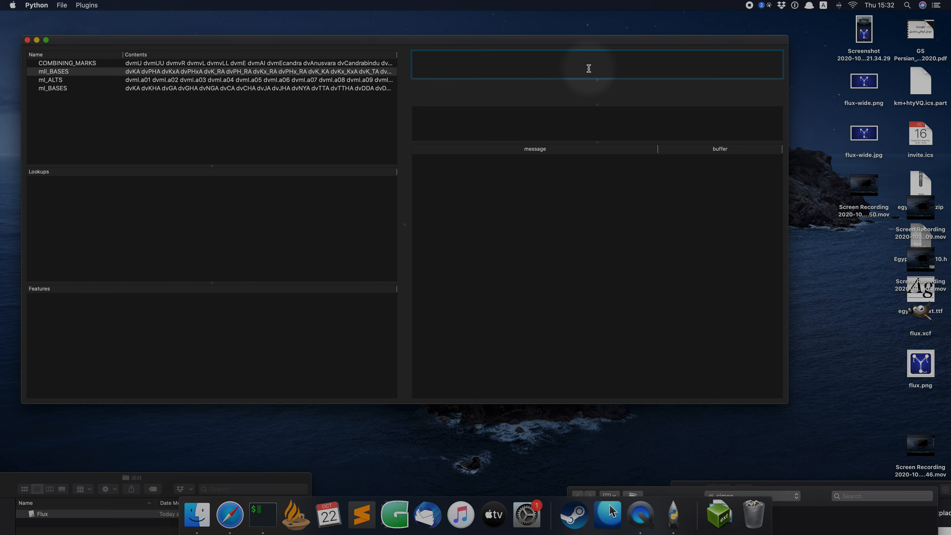
{"action": "key", "text": "super"}
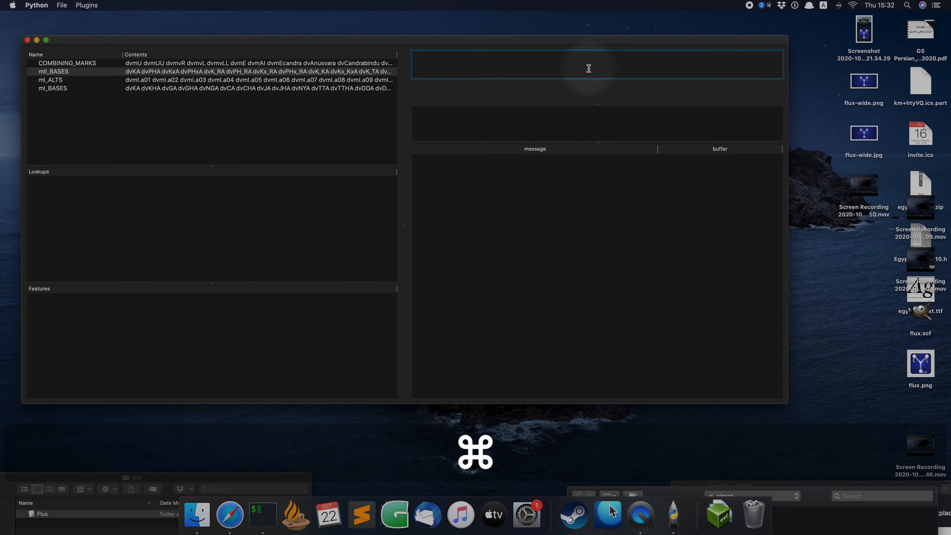
{"action": "key", "text": "super+space"}
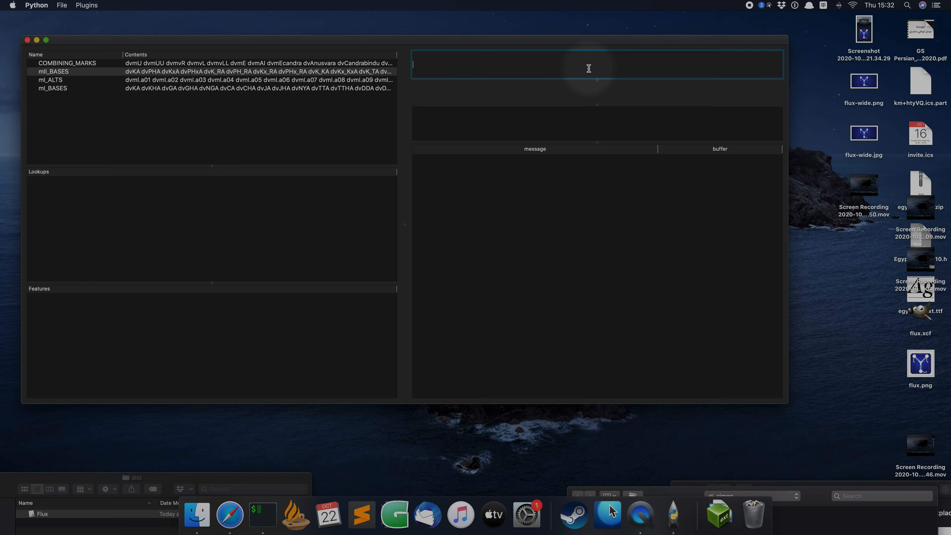
{"action": "type", "text": "क़कि"}
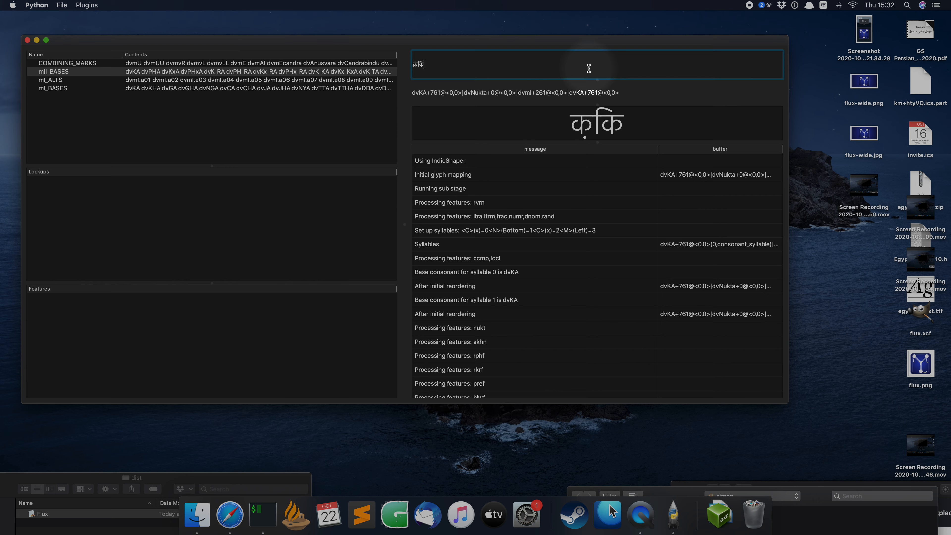
Examine the test text at the initial glyph mapping, syllables and both initial reordering stages of the shaping trace.
{"action": "left_click", "coordinate": [545, 174]}
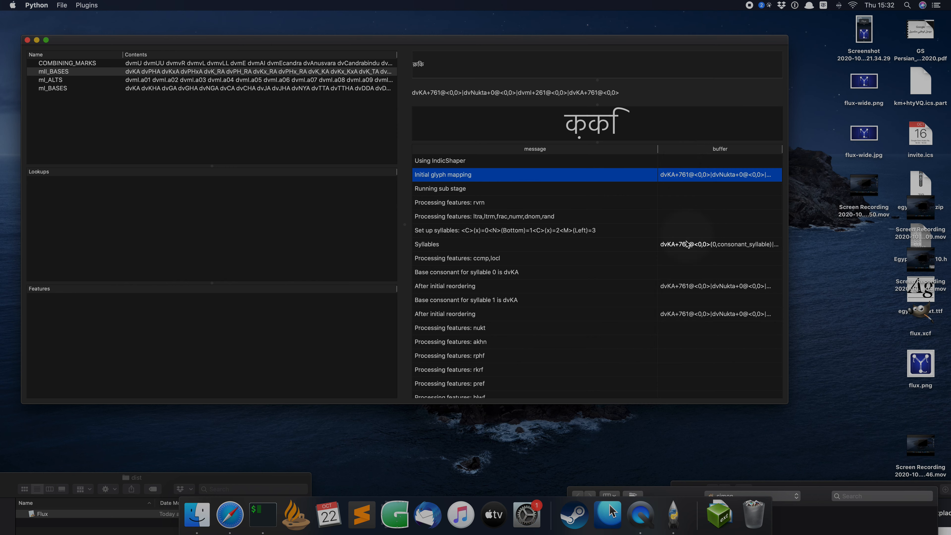
{"action": "left_click", "coordinate": [685, 248]}
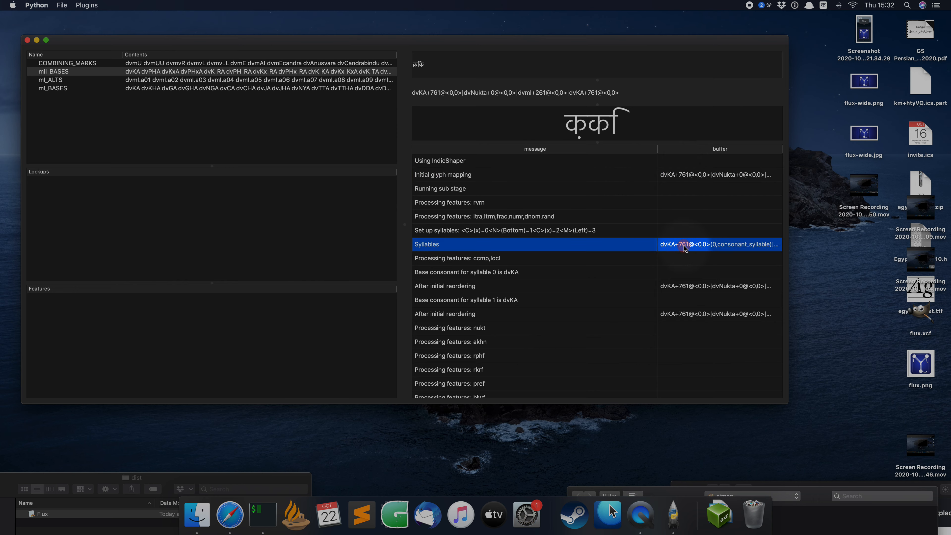
{"action": "left_click", "coordinate": [682, 288]}
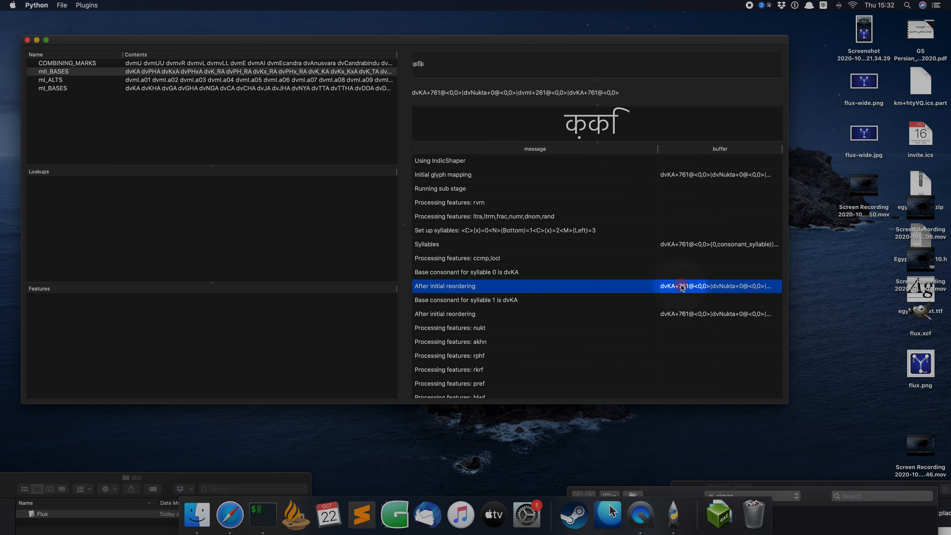
{"action": "left_click", "coordinate": [677, 315]}
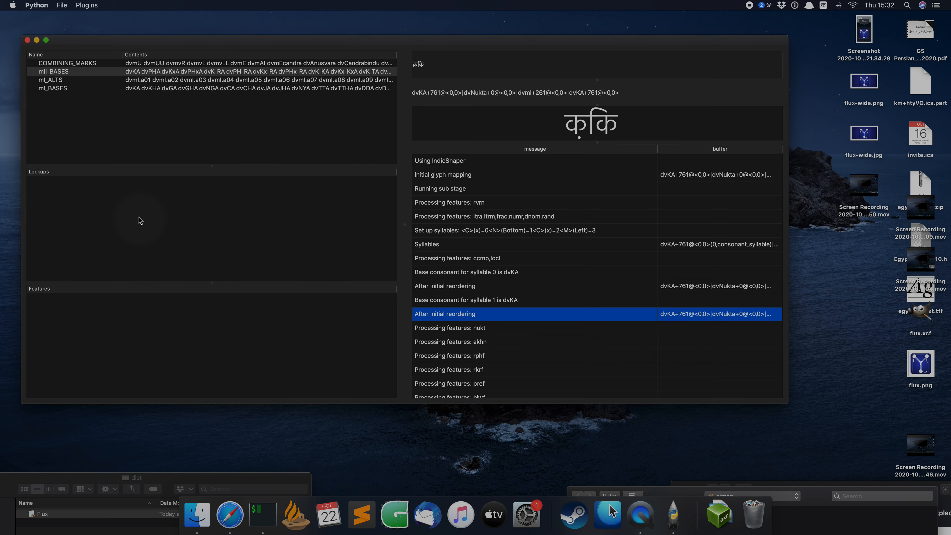
Switch back to the Latin keyboard layout and add a lookup routine named Nukta.
{"action": "key", "text": "super"}
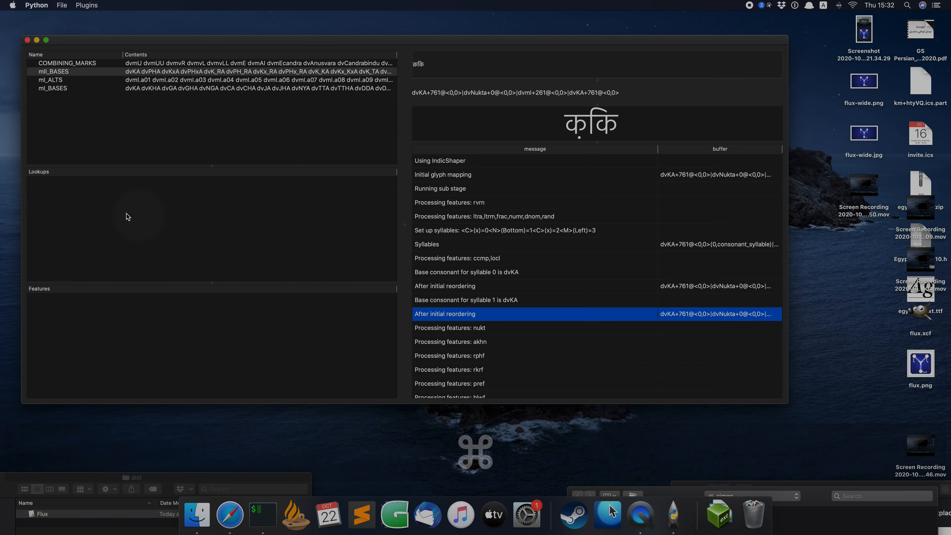
{"action": "right_click", "coordinate": [68, 185]}
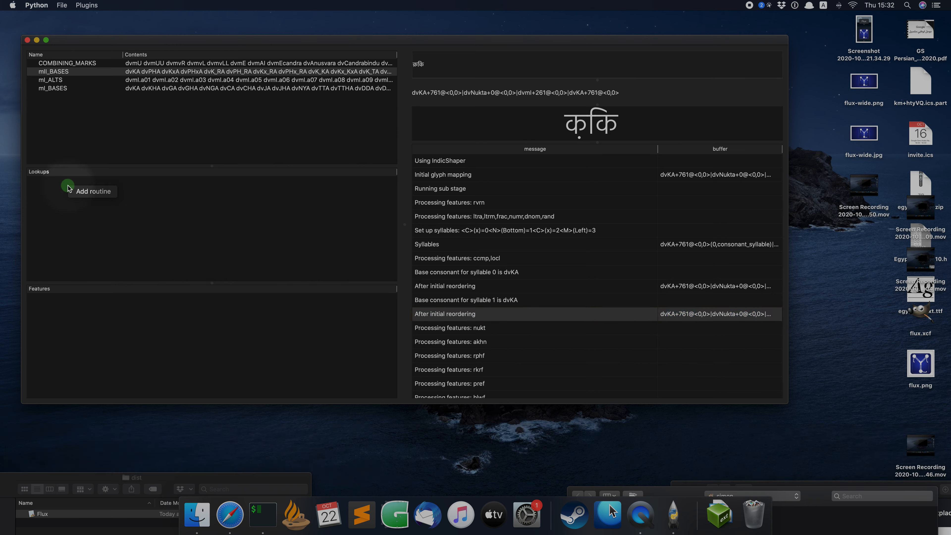
{"action": "left_click", "coordinate": [84, 188]}
{"action": "type", "text": "Nukta"}
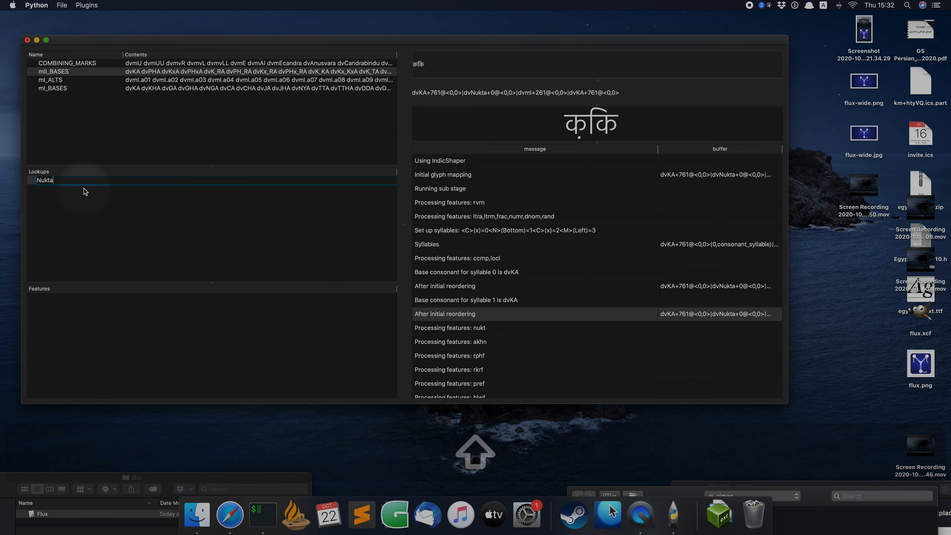
{"action": "key", "text": "Return"}
Add a substitution rule to the Nukta routine and expand the routine to list it.
{"action": "right_click", "coordinate": [47, 183]}
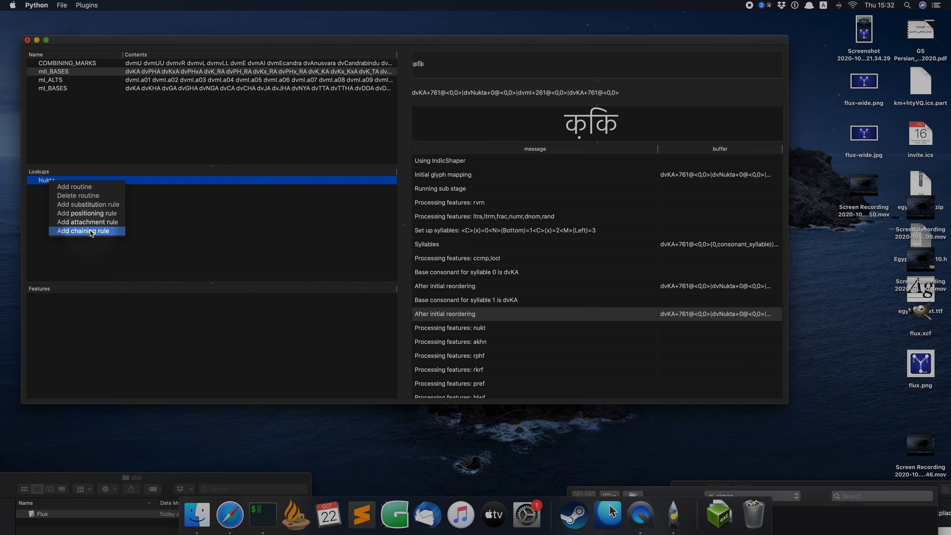
{"action": "left_click", "coordinate": [100, 207]}
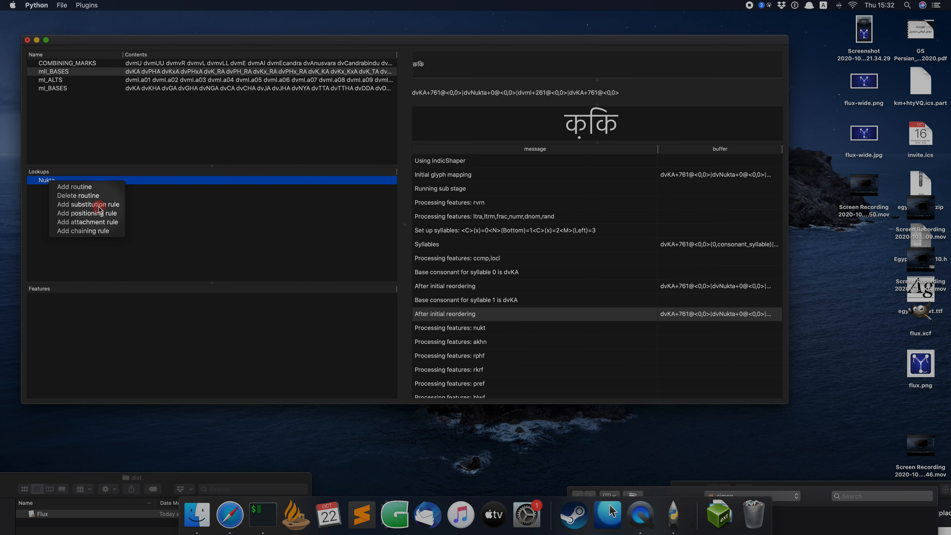
{"action": "left_click", "coordinate": [32, 180]}
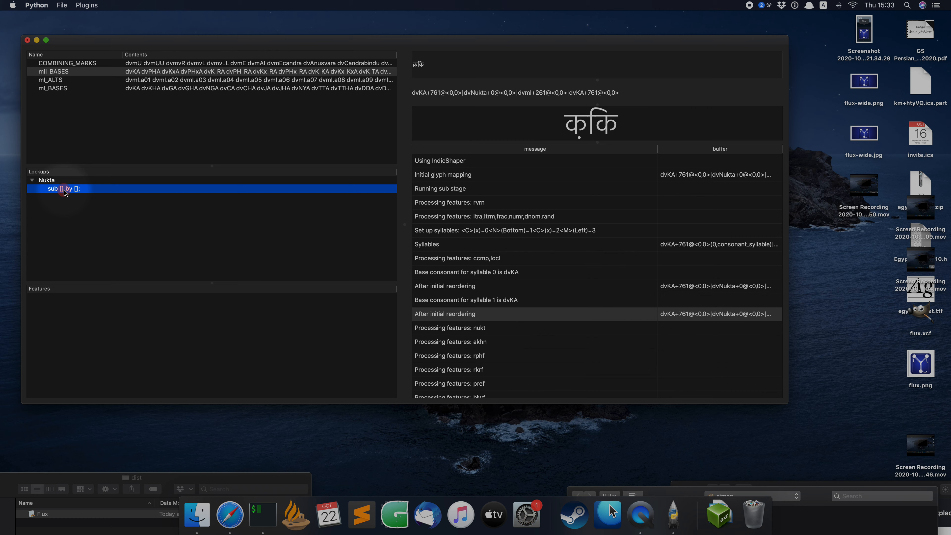
Set the empty substitution rule's input sequence to dvKA followed by dvNukta in a second glyph slot.
{"action": "double_click", "coordinate": [65, 190]}
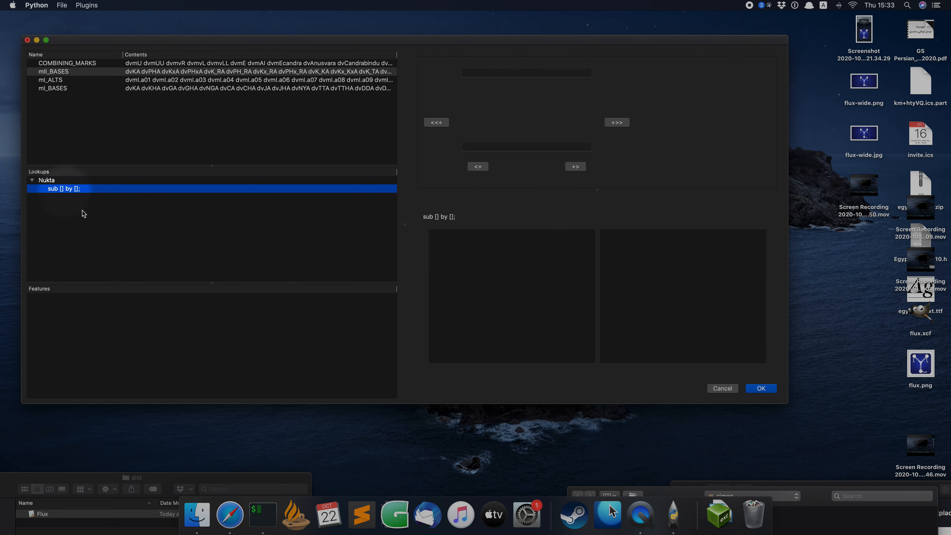
{"action": "left_click", "coordinate": [513, 74]}
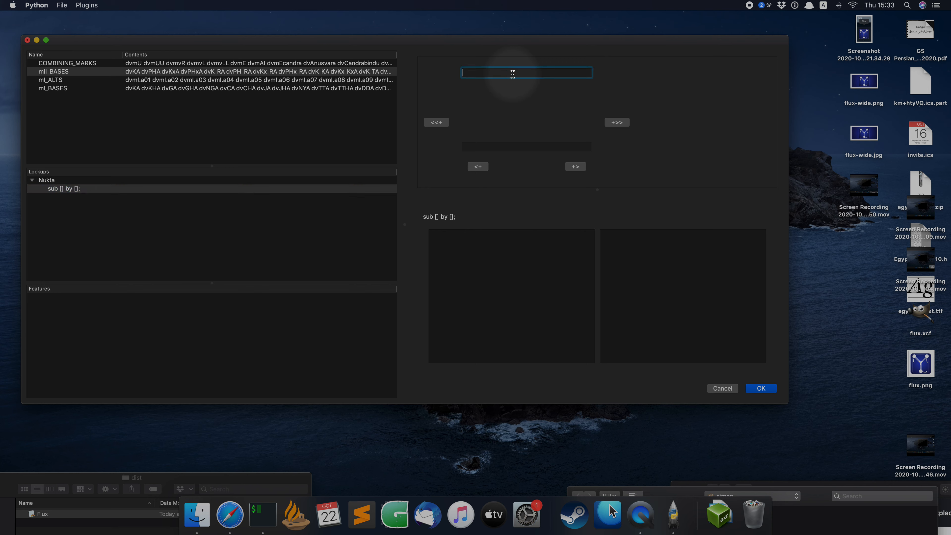
{"action": "type", "text": "dvKA"}
{"action": "key", "text": "Return"}
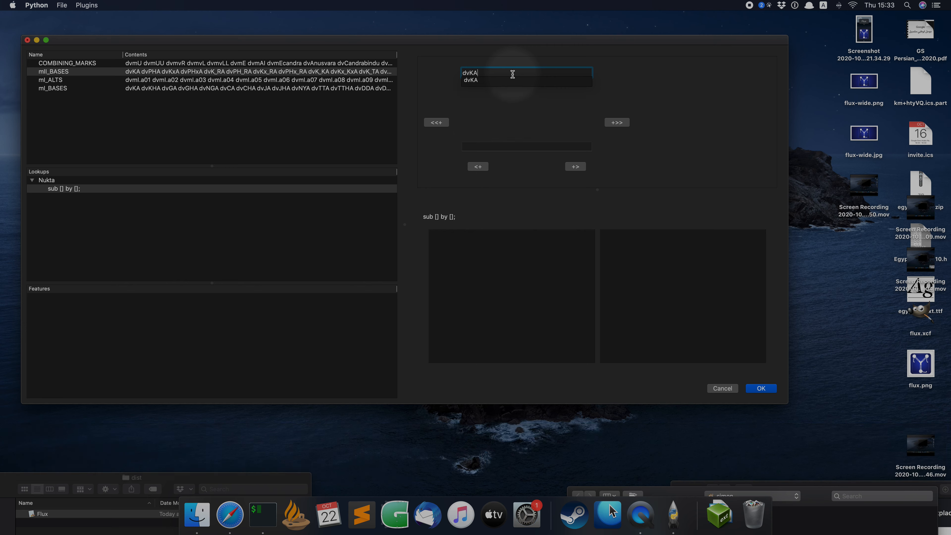
{"action": "left_click", "coordinate": [575, 167]}
{"action": "left_click", "coordinate": [574, 74]}
{"action": "type", "text": "dvNukta"}
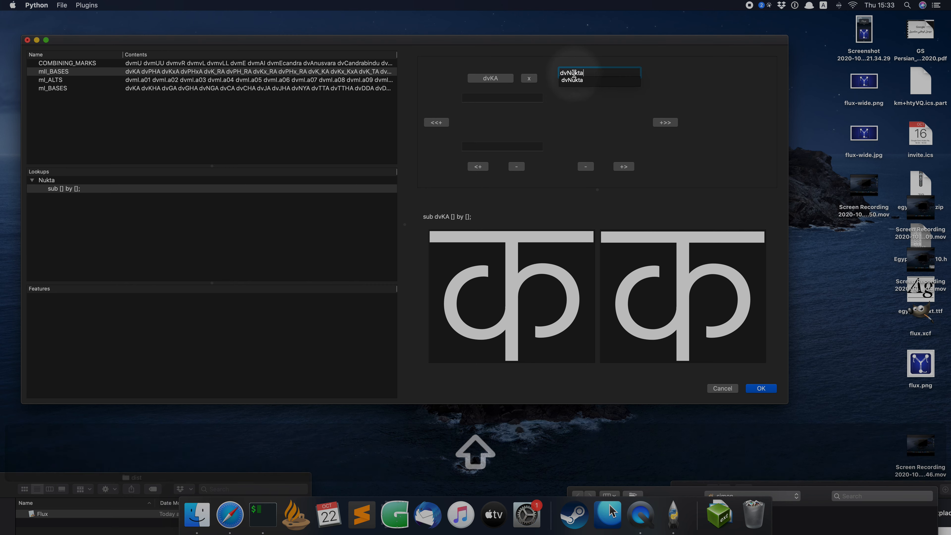
{"action": "key", "text": "Return"}
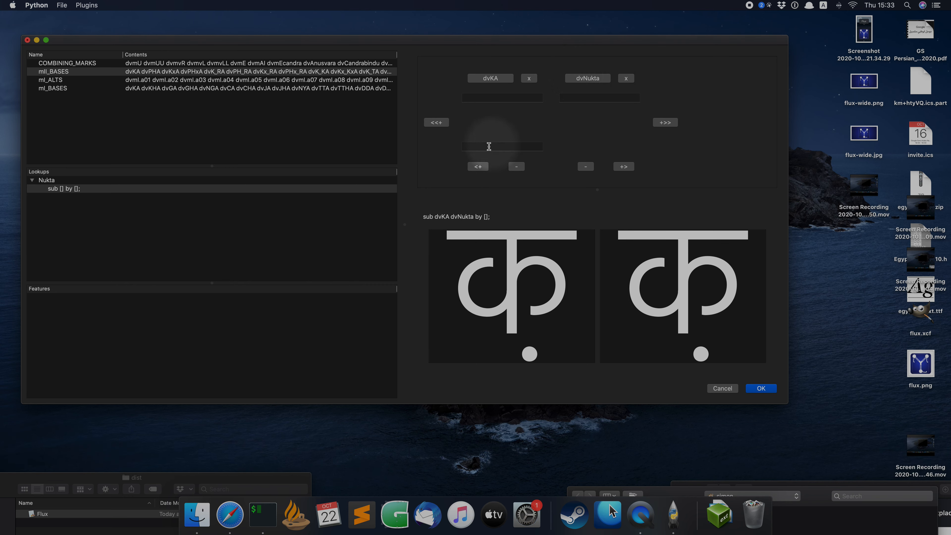
Set the dvKA dvNukta rule's replacement glyph to dvKxA and accept the rule.
{"action": "left_click", "coordinate": [486, 146]}
{"action": "type", "text": "dvKxA"}
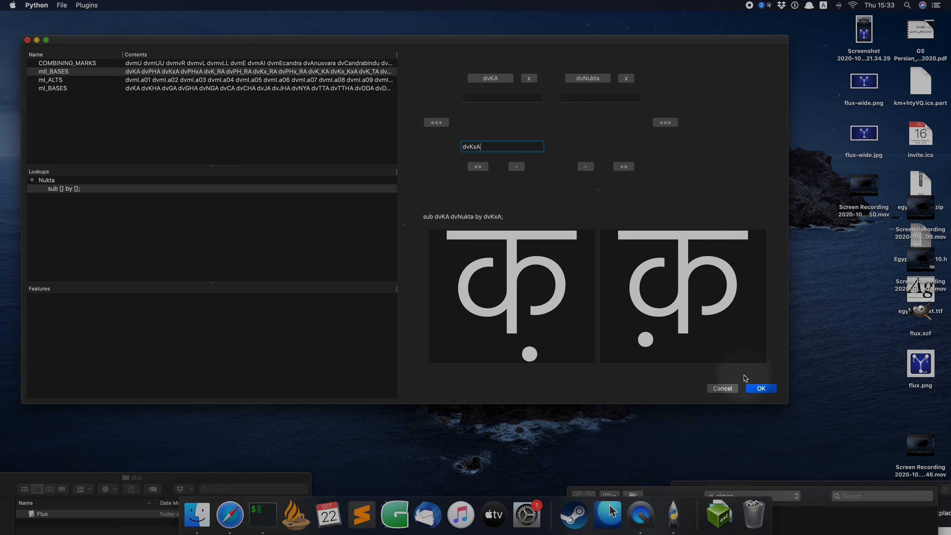
{"action": "left_click", "coordinate": [761, 389]}
{"action": "left_click", "coordinate": [107, 248]}
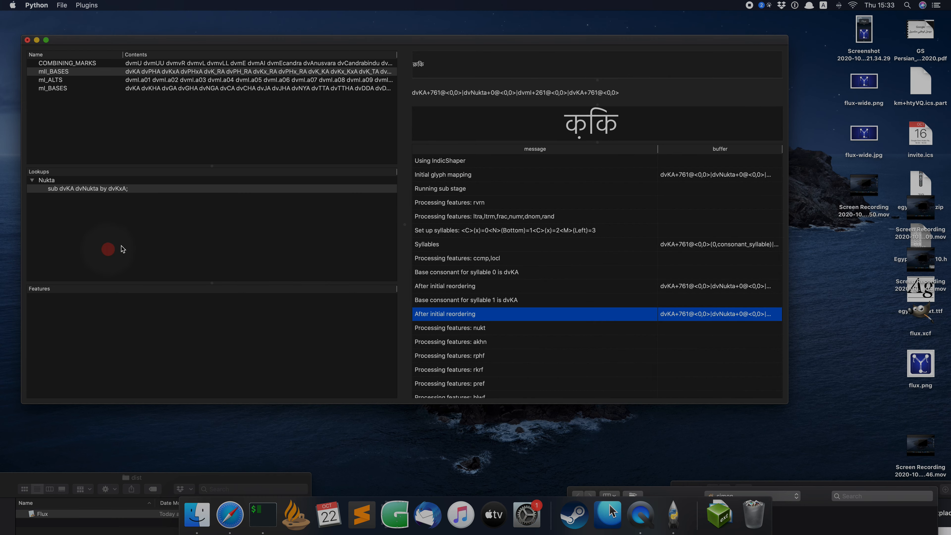
Add a second substitution rule to the Nukta routine with the input sequence dvKHA followed by dvNukta.
{"action": "right_click", "coordinate": [41, 181]}
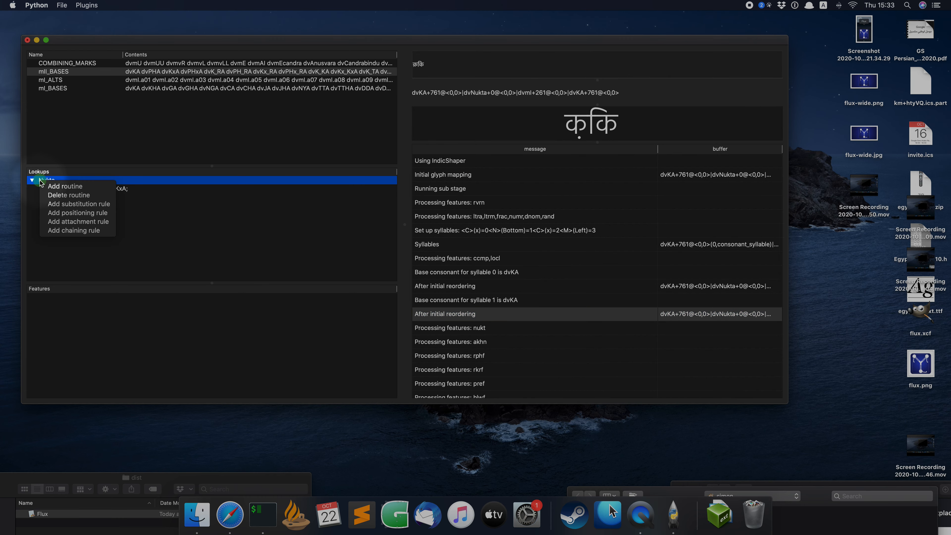
{"action": "left_click", "coordinate": [65, 205]}
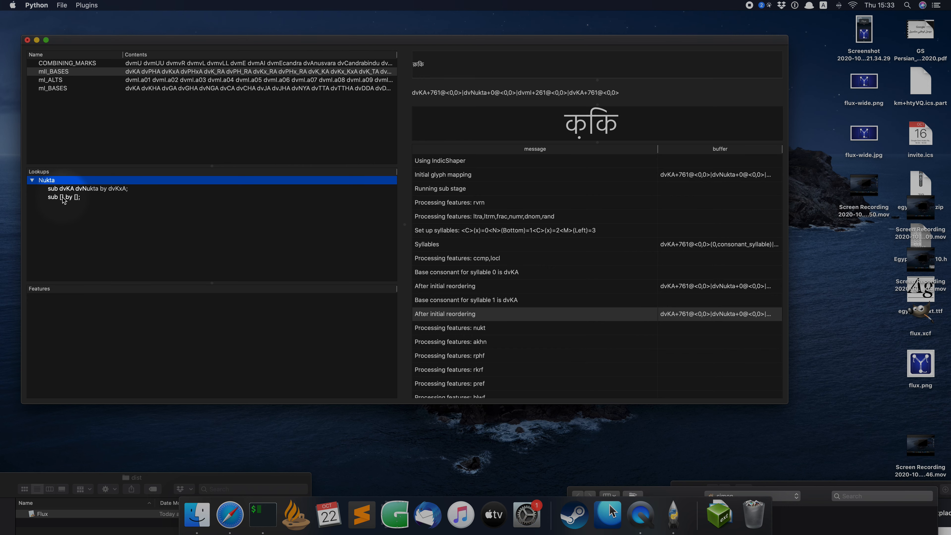
{"action": "left_click", "coordinate": [63, 197]}
{"action": "left_click", "coordinate": [501, 72]}
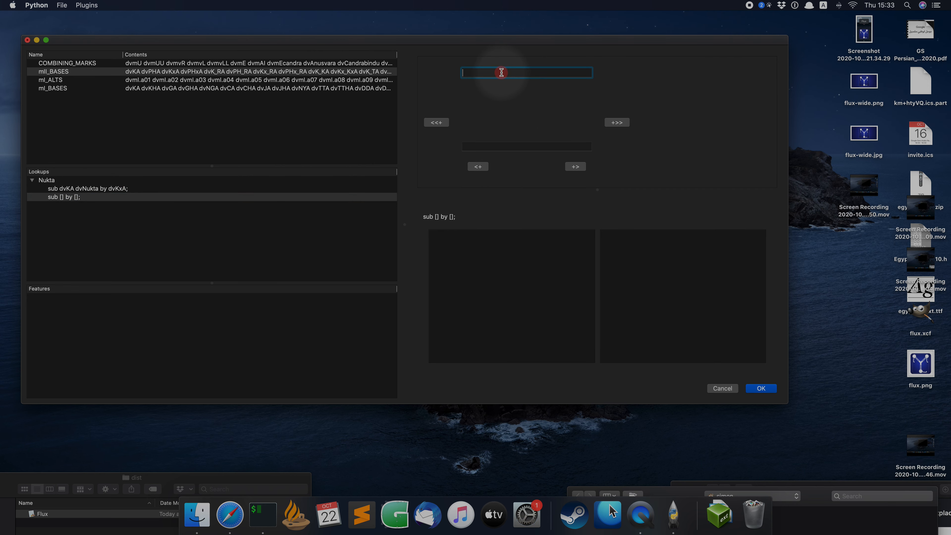
{"action": "type", "text": "dvK"}
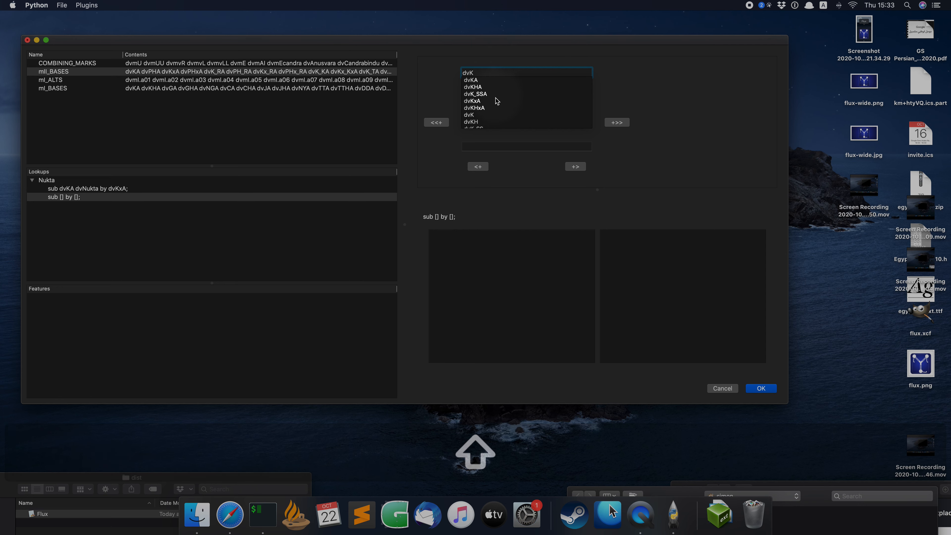
{"action": "left_click", "coordinate": [473, 87]}
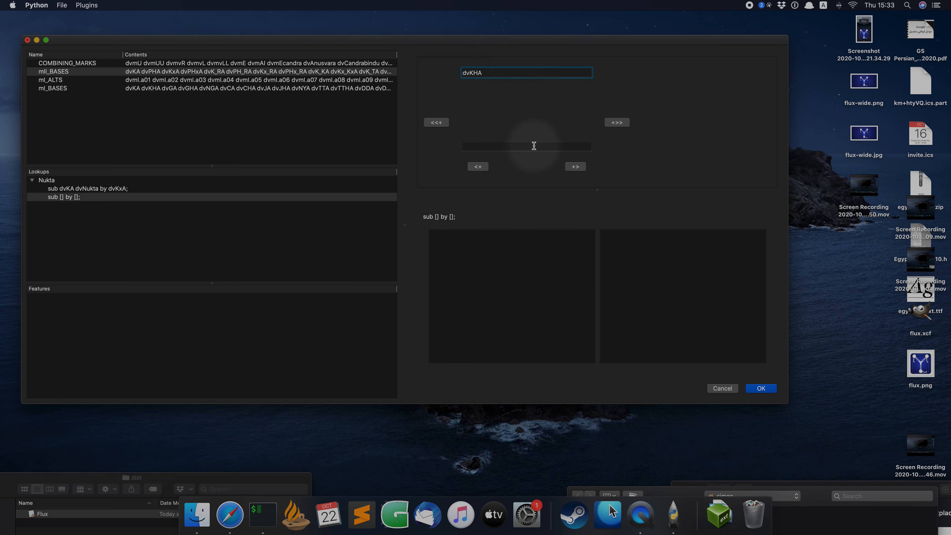
{"action": "key", "text": "Return"}
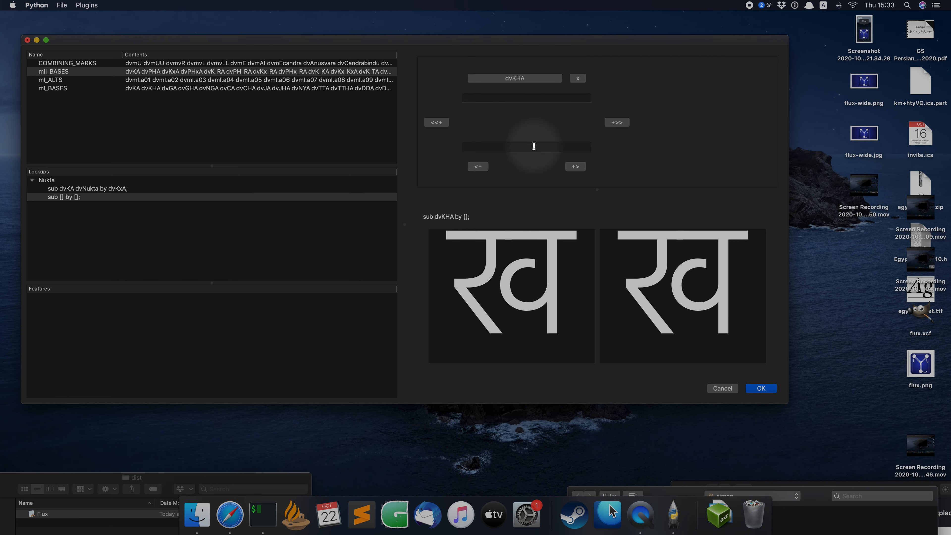
{"action": "left_click", "coordinate": [575, 167]}
{"action": "left_click", "coordinate": [599, 73]}
{"action": "type", "text": "dvNukta"}
{"action": "key", "text": "Return"}
Set the replacement glyph of the dvKHA dvNukta rule to dvKHxA and accept the rule.
{"action": "left_click", "coordinate": [472, 147]}
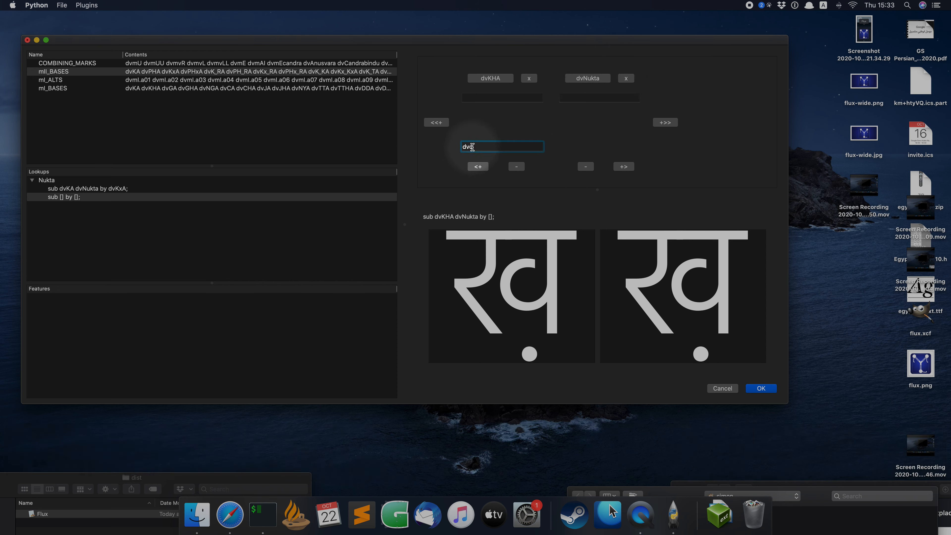
{"action": "type", "text": "dvd"}
{"action": "key", "text": "BackSpace"}
{"action": "type", "text": "HxA"}
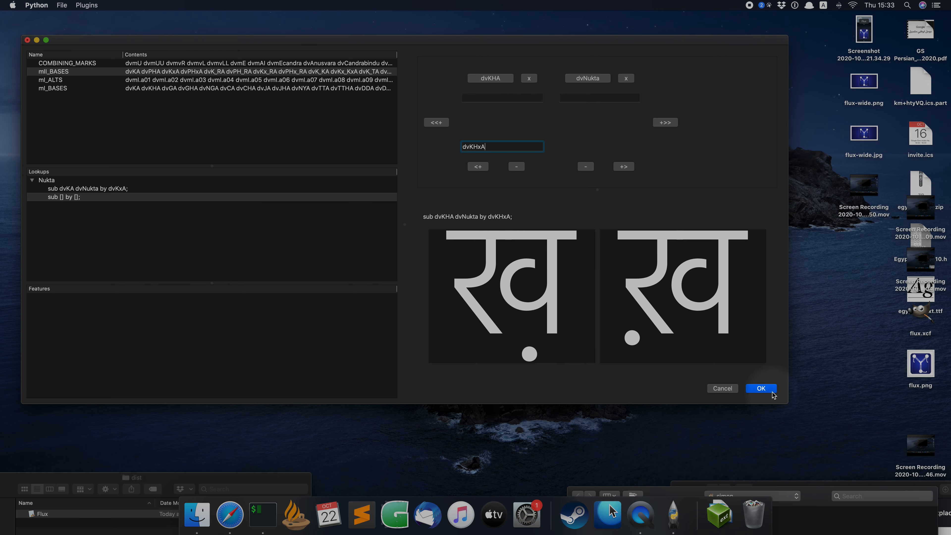
{"action": "left_click", "coordinate": [772, 389]}
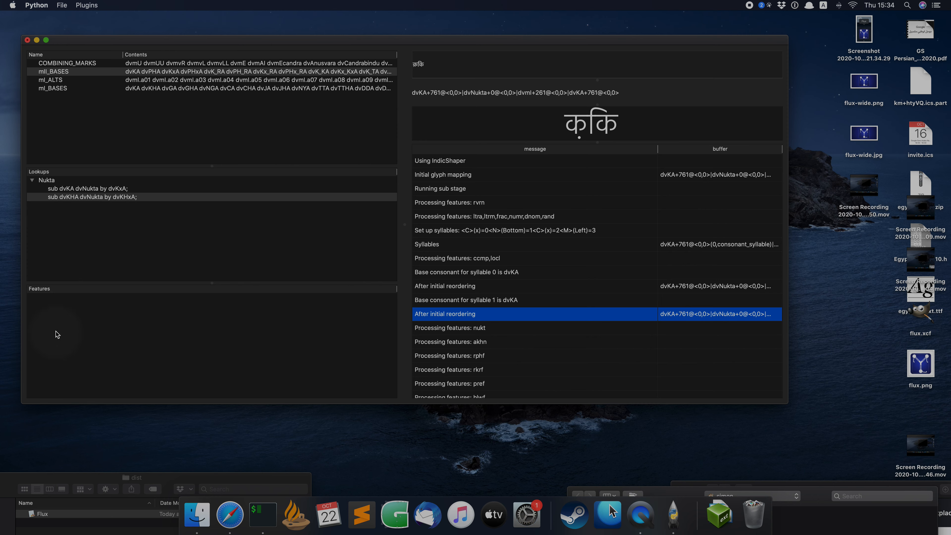
Add a feature named nukt and assign the Nukta routine to it.
{"action": "right_click", "coordinate": [58, 324]}
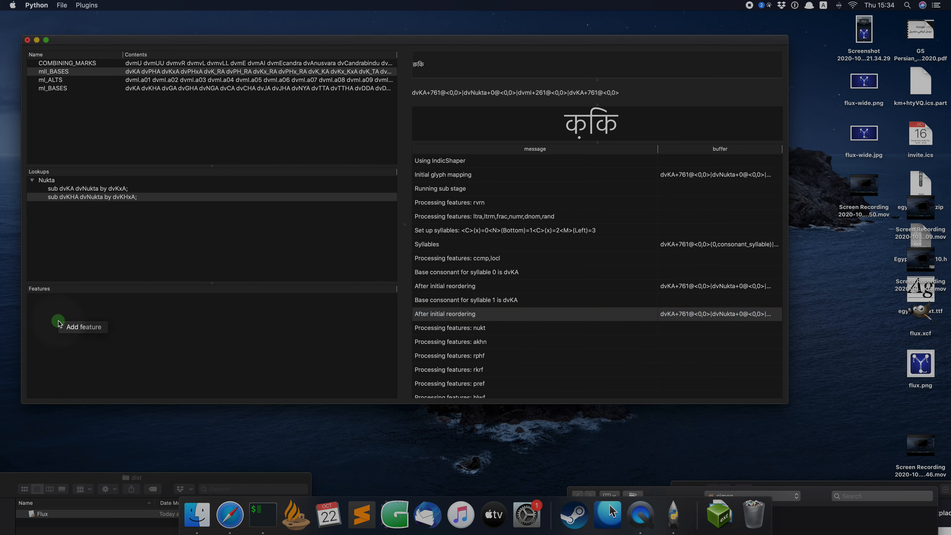
{"action": "left_click", "coordinate": [70, 328]}
{"action": "type", "text": "n"}
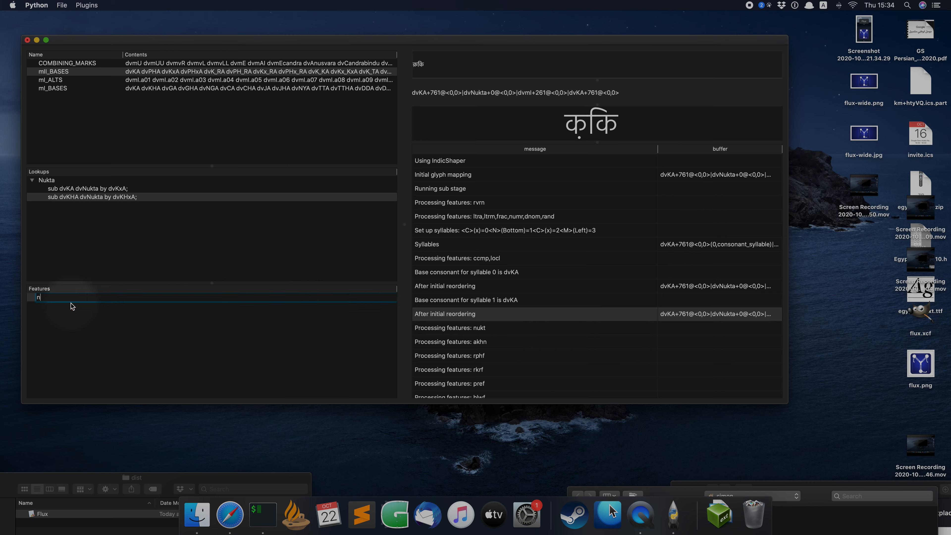
{"action": "type", "text": "ukt"}
{"action": "key", "text": "Return"}
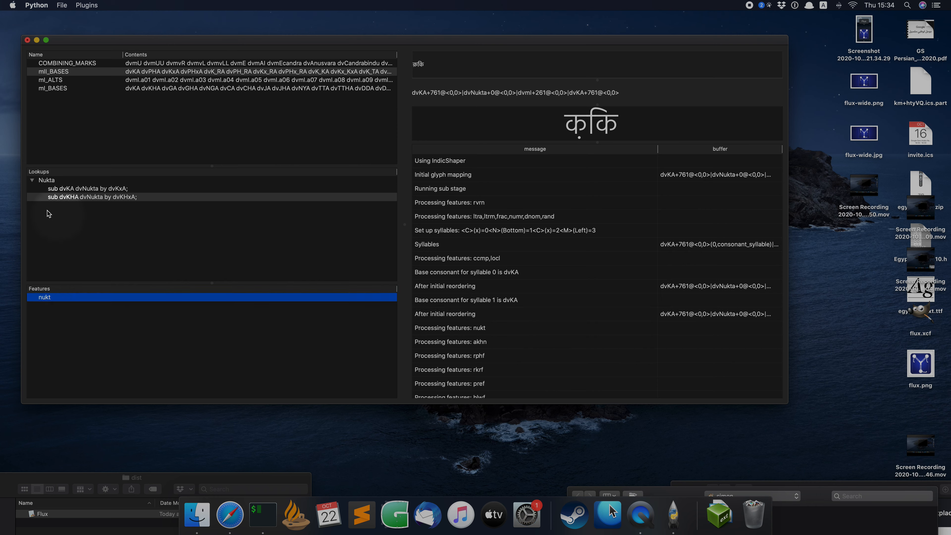
{"action": "left_click_drag", "start_coordinate": [48, 182], "coordinate": [60, 303]}
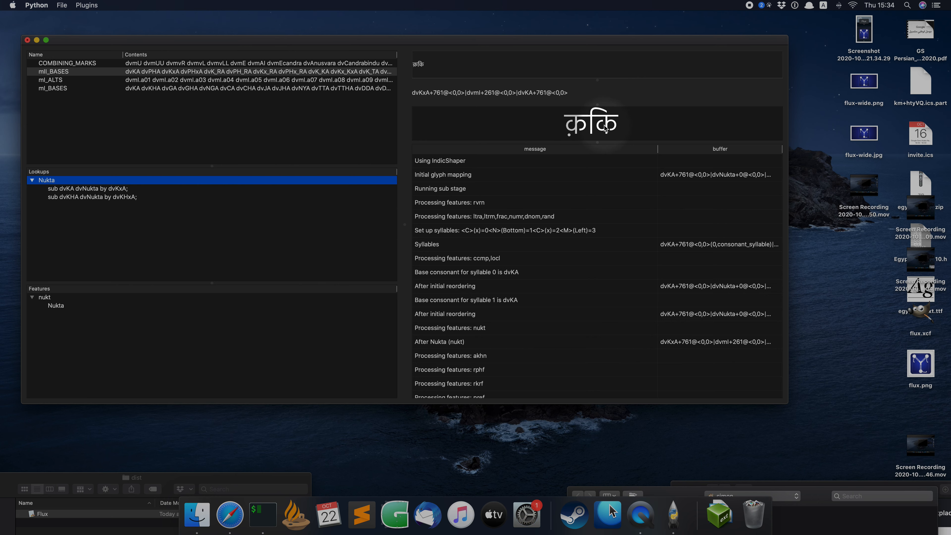
{"action": "left_click", "coordinate": [86, 5]}
{"action": "left_click", "coordinate": [94, 25]}
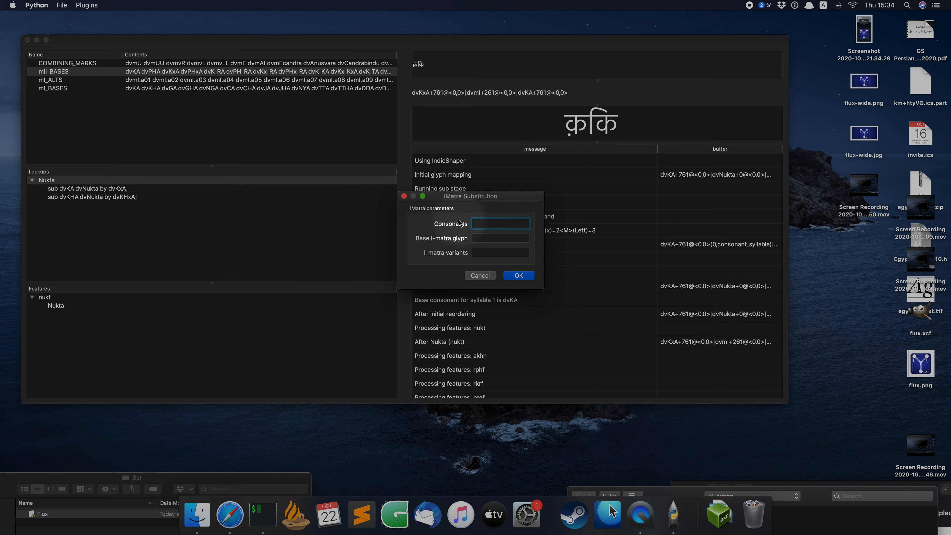
{"action": "type", "text": "@"}
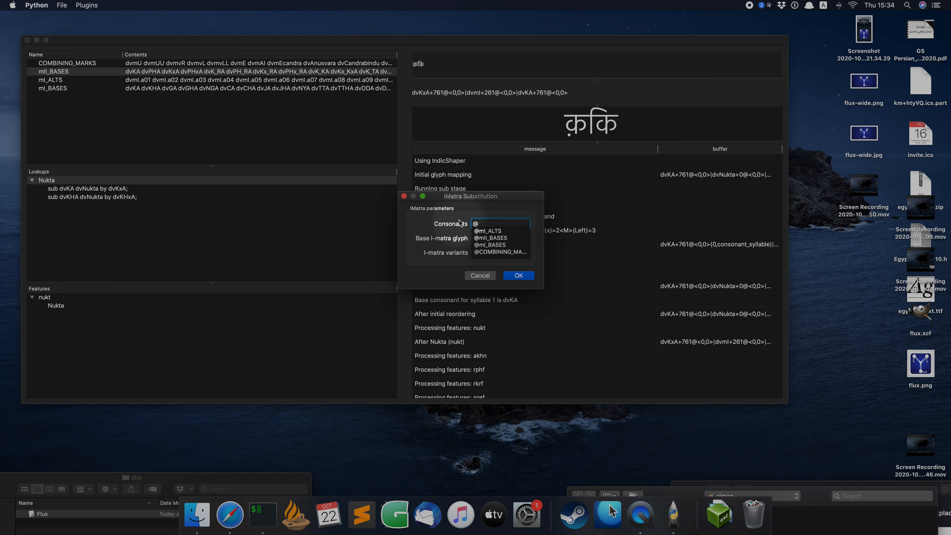
{"action": "left_click", "coordinate": [489, 246]}
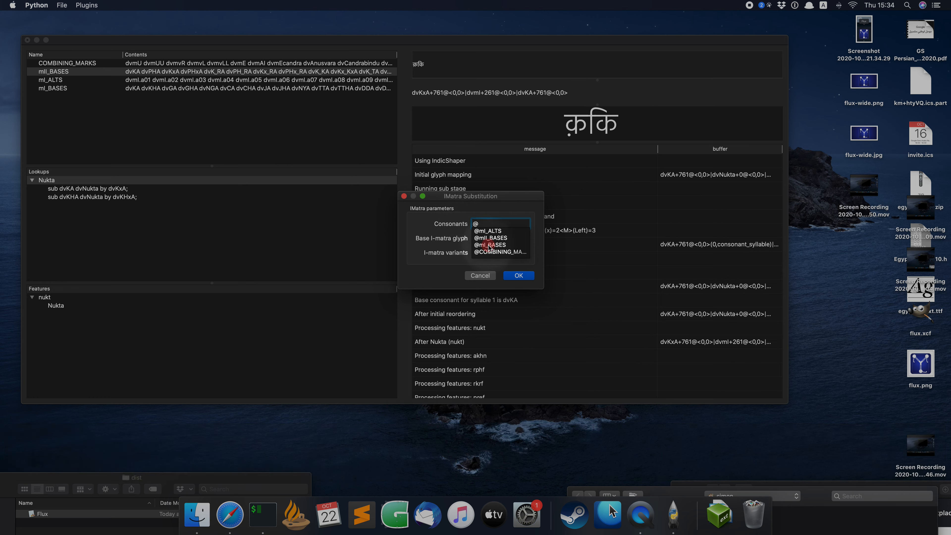
{"action": "type", "text": "ml_BASES"}
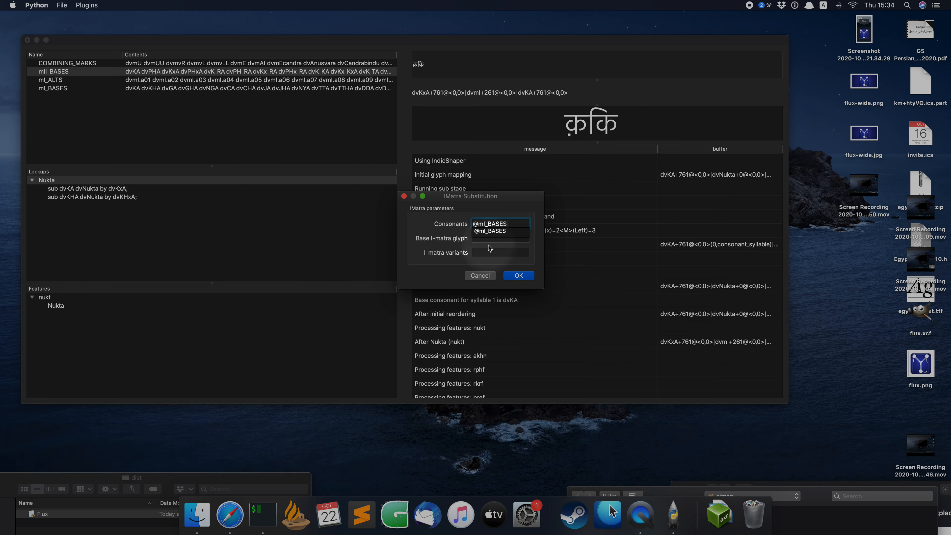
{"action": "key", "text": "Tab"}
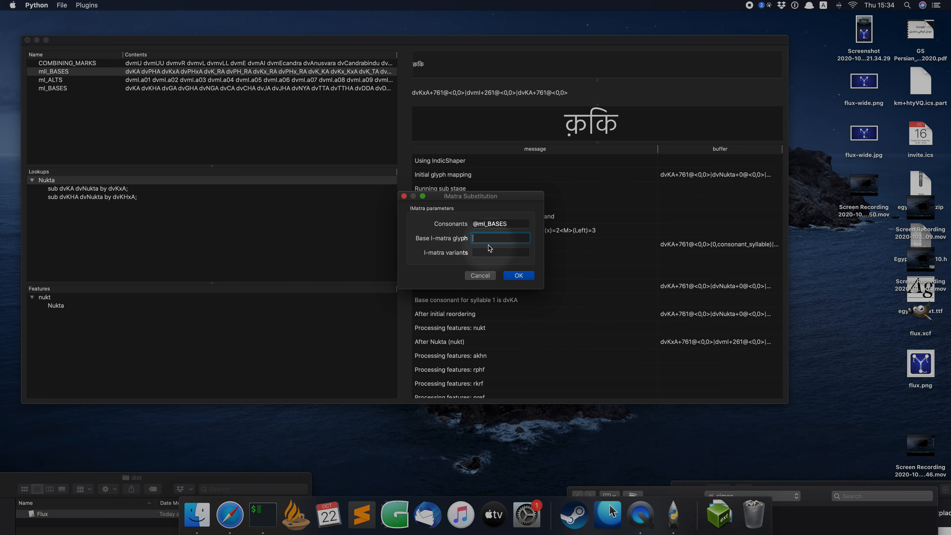
{"action": "type", "text": "dvmI"}
{"action": "key", "text": "Tab"}
{"action": "type", "text": "@ml"}
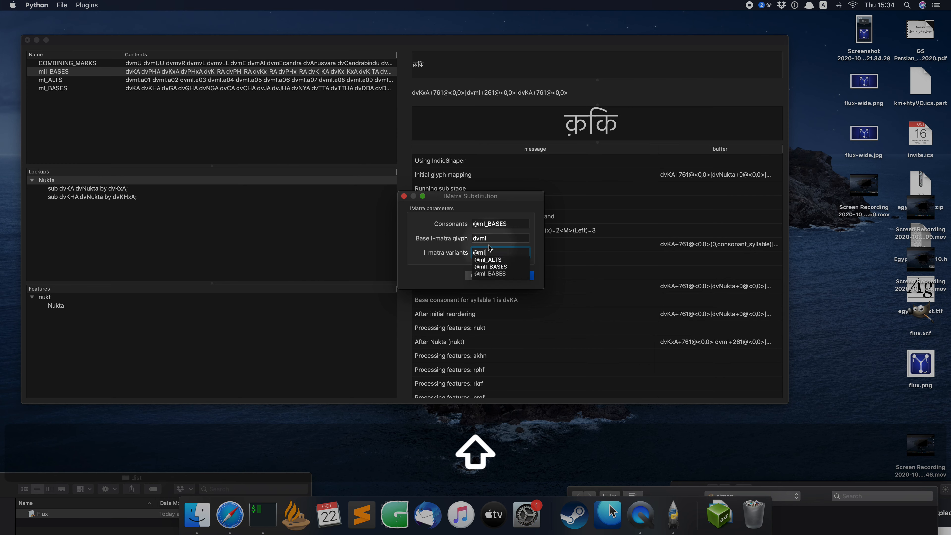
{"action": "type", "text": "_ALTS"}
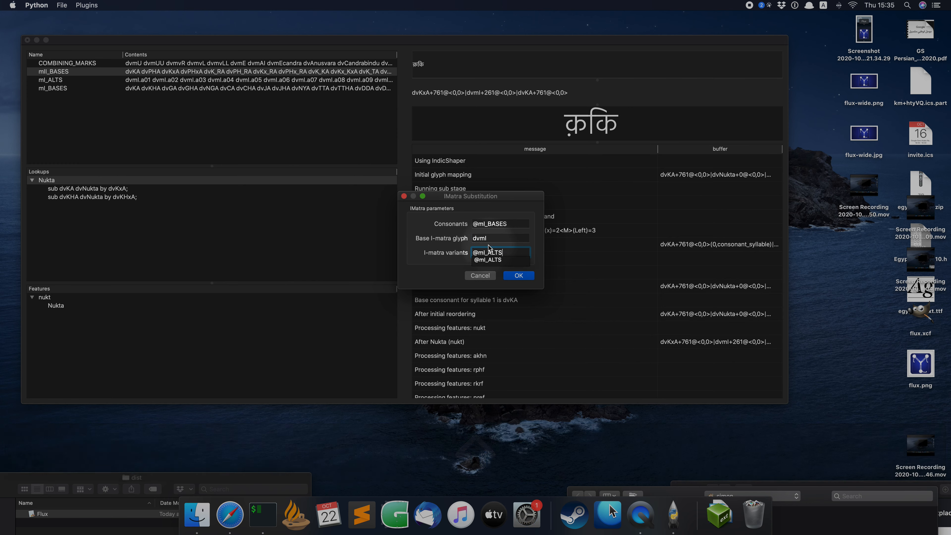
{"action": "left_click", "coordinate": [519, 276]}
{"action": "left_click", "coordinate": [519, 276]}
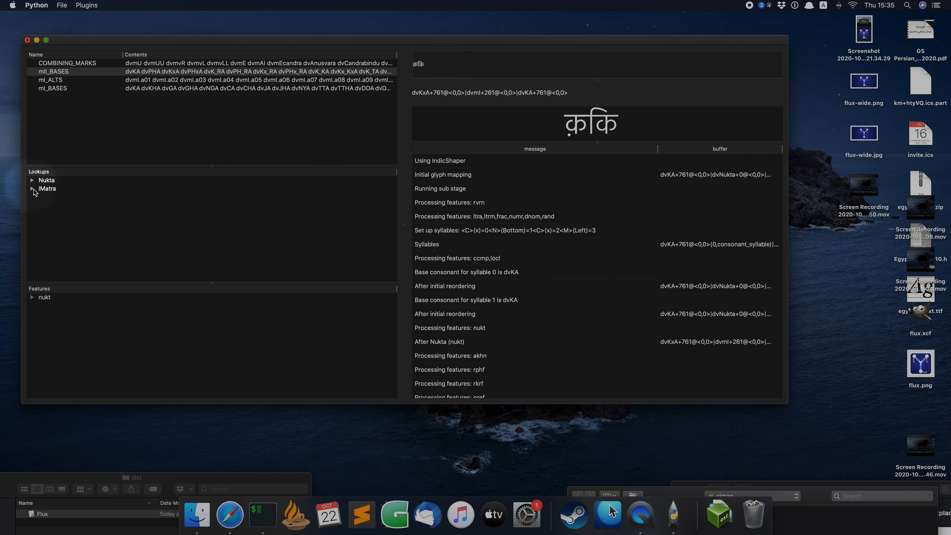
{"action": "left_click", "coordinate": [32, 189]}
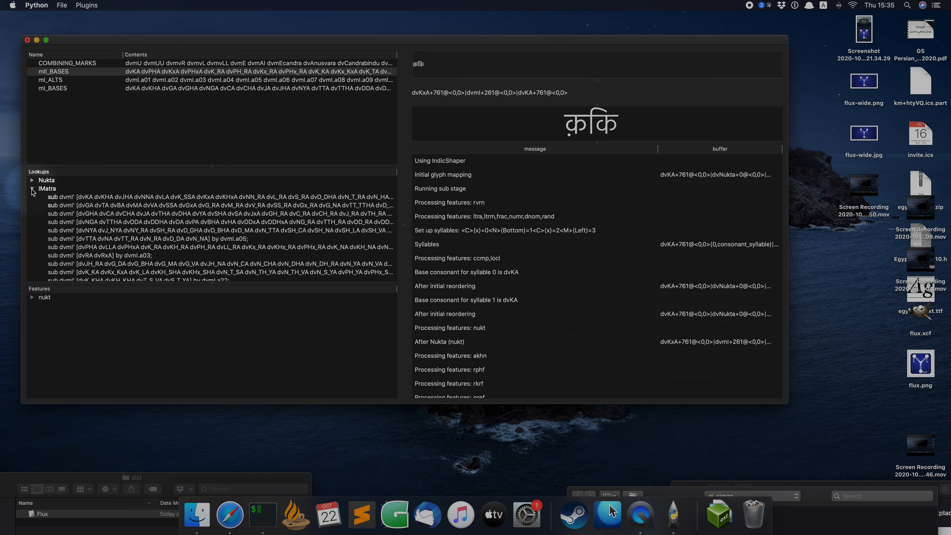
{"action": "left_click", "coordinate": [32, 189]}
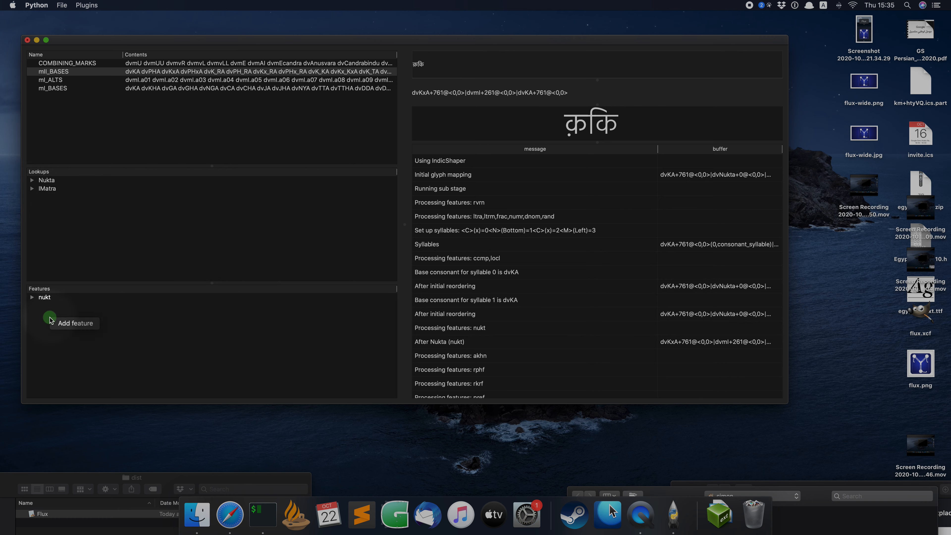
Add a feature named pres and assign the IMatra routine to it.
{"action": "left_click", "coordinate": [59, 325]}
{"action": "type", "text": "pres"}
{"action": "key", "text": "Return"}
{"action": "left_click", "coordinate": [41, 189]}
{"action": "left_click_drag", "start_coordinate": [41, 191], "coordinate": [47, 306]}
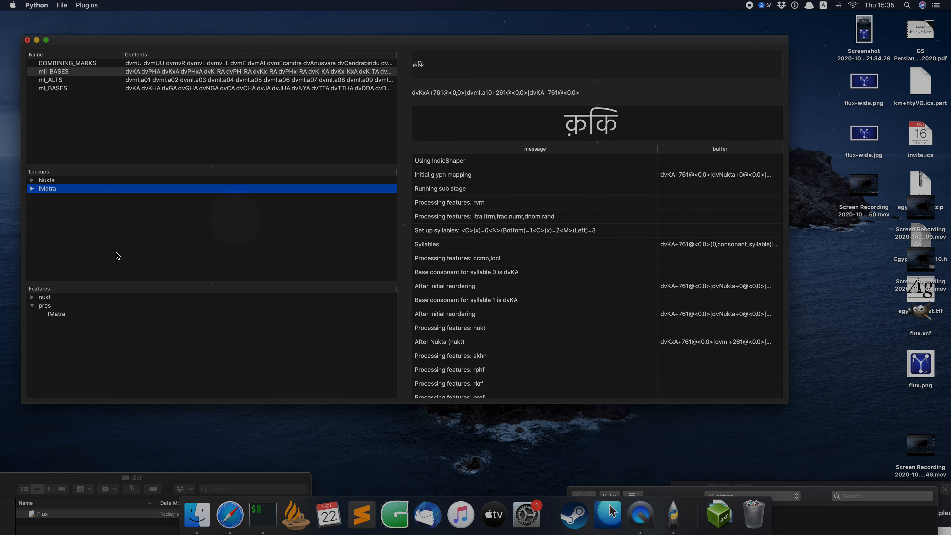
{"action": "left_click", "coordinate": [31, 189]}
{"action": "left_click", "coordinate": [31, 190]}
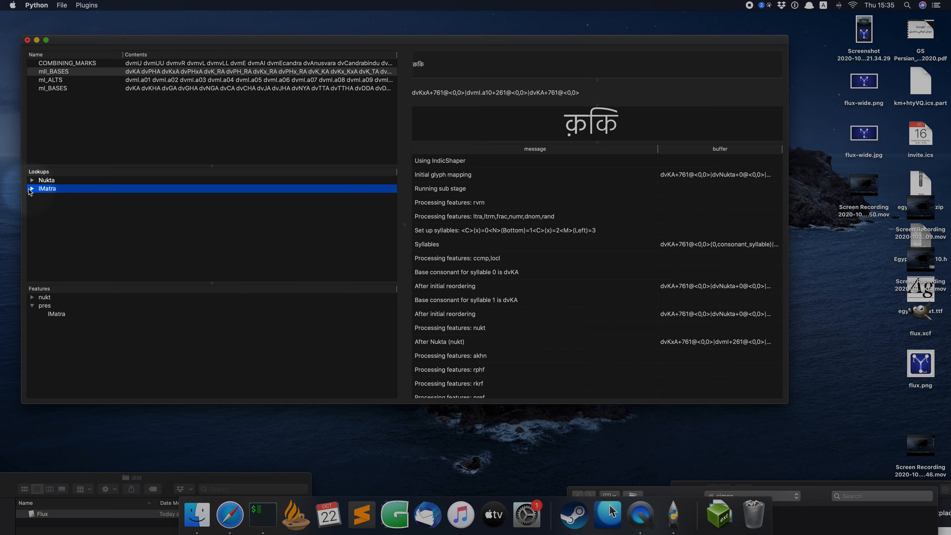
Add a new lookup routine named RephAttachment.
{"action": "right_click", "coordinate": [63, 214]}
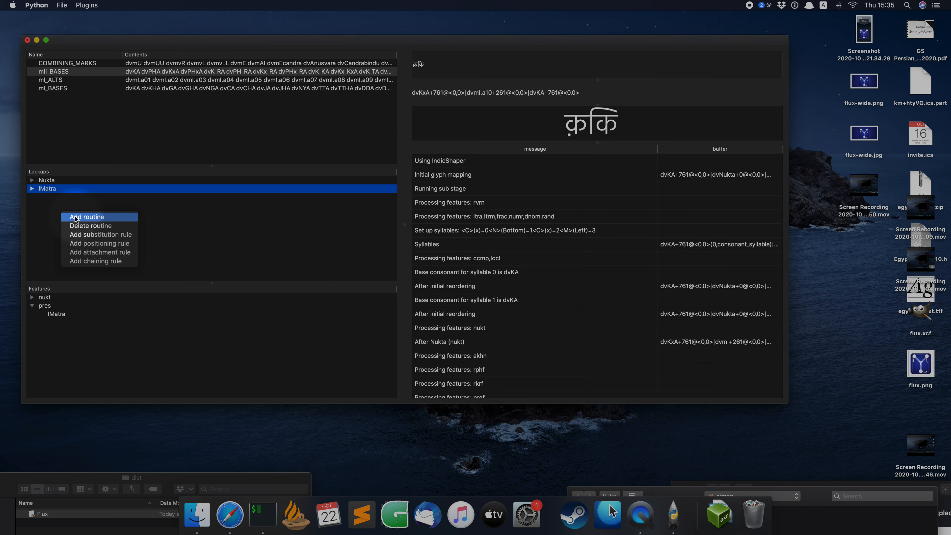
{"action": "left_click", "coordinate": [76, 217]}
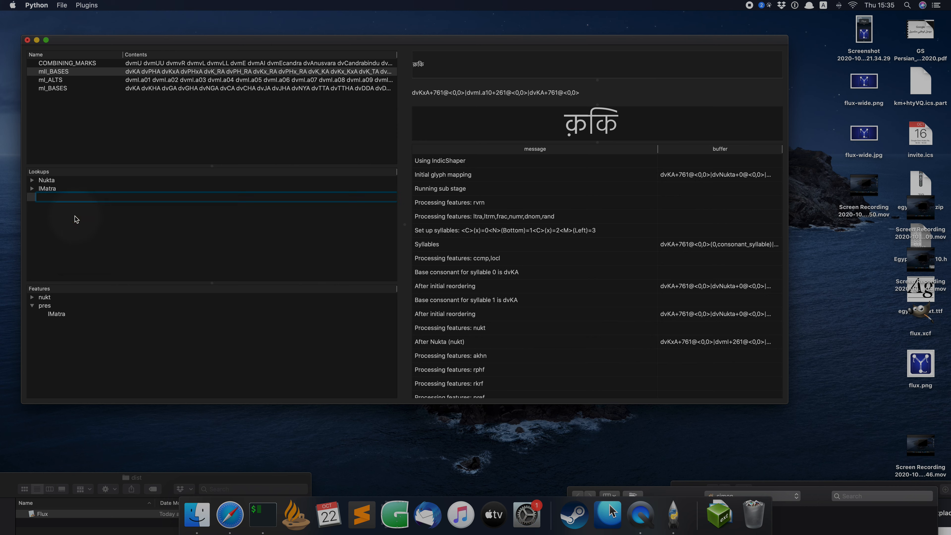
{"action": "key", "text": "shift"}
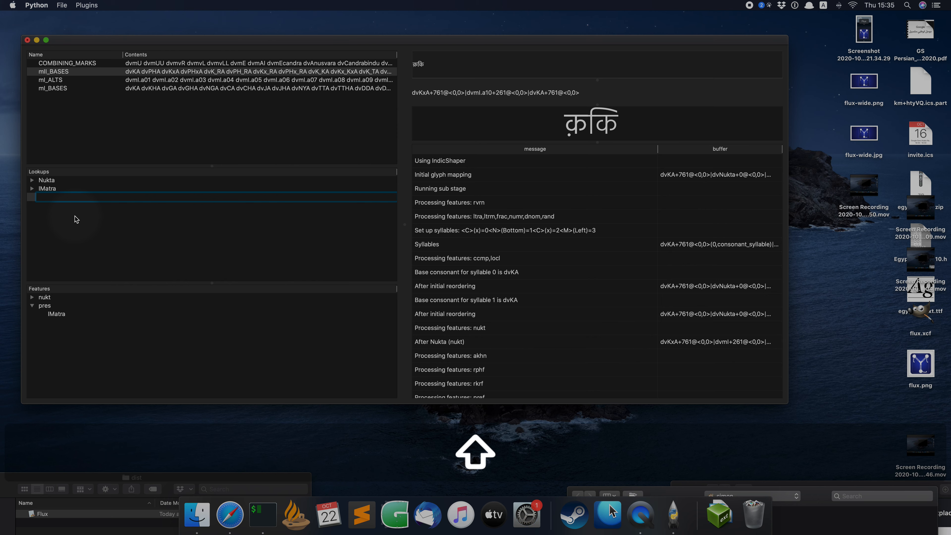
{"action": "type", "text": "RephAtta"}
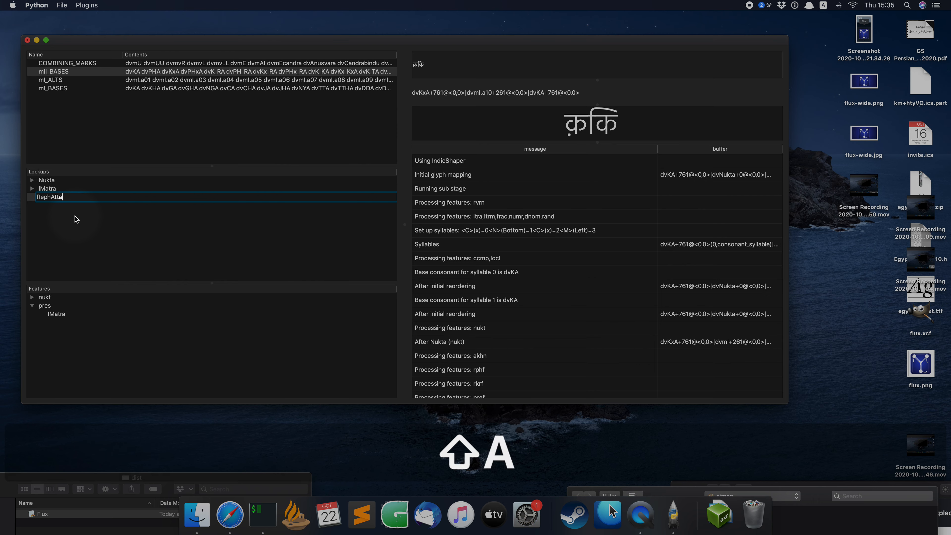
{"action": "type", "text": "chment"}
{"action": "key", "text": "Return"}
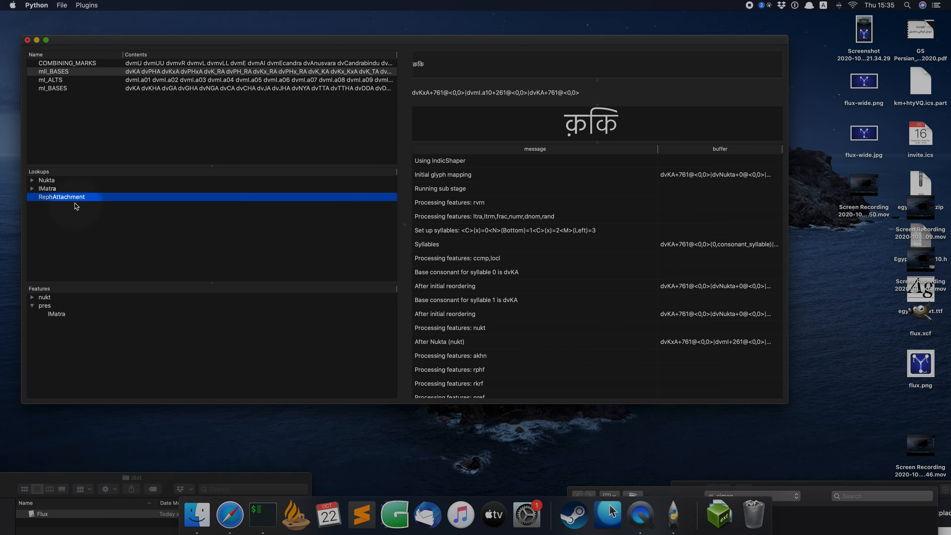
Add an attachment rule to the RephAttachment routine and open it in the rule editor.
{"action": "right_click", "coordinate": [71, 198]}
{"action": "left_click", "coordinate": [112, 240]}
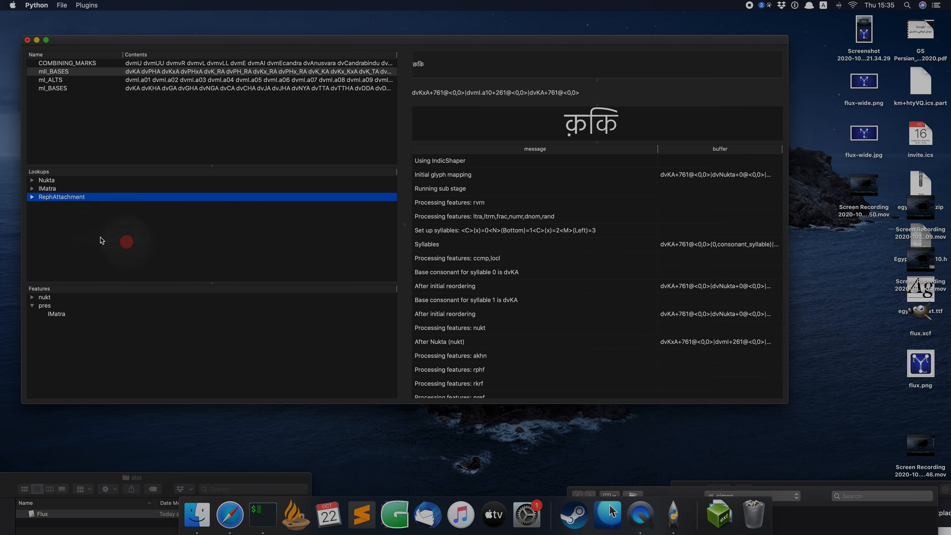
{"action": "left_click", "coordinate": [62, 209]}
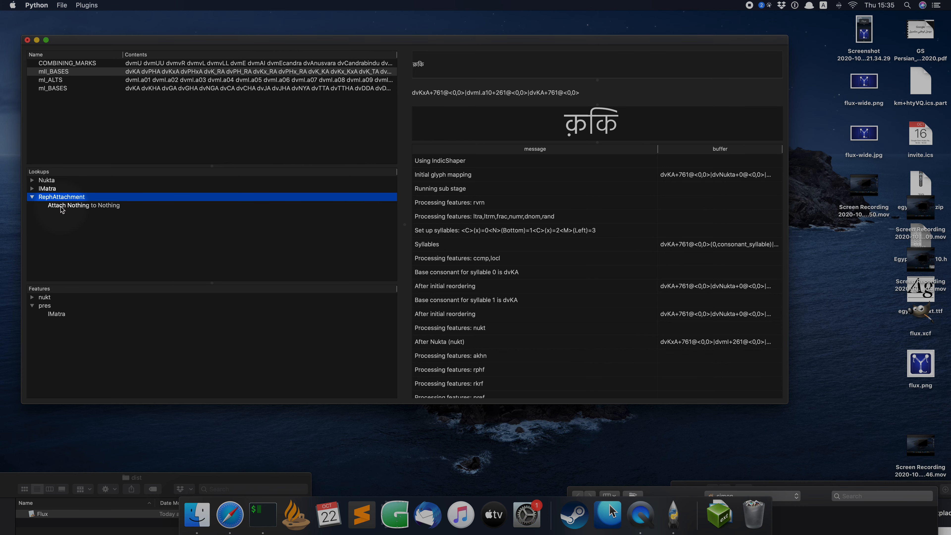
{"action": "left_click", "coordinate": [62, 209]}
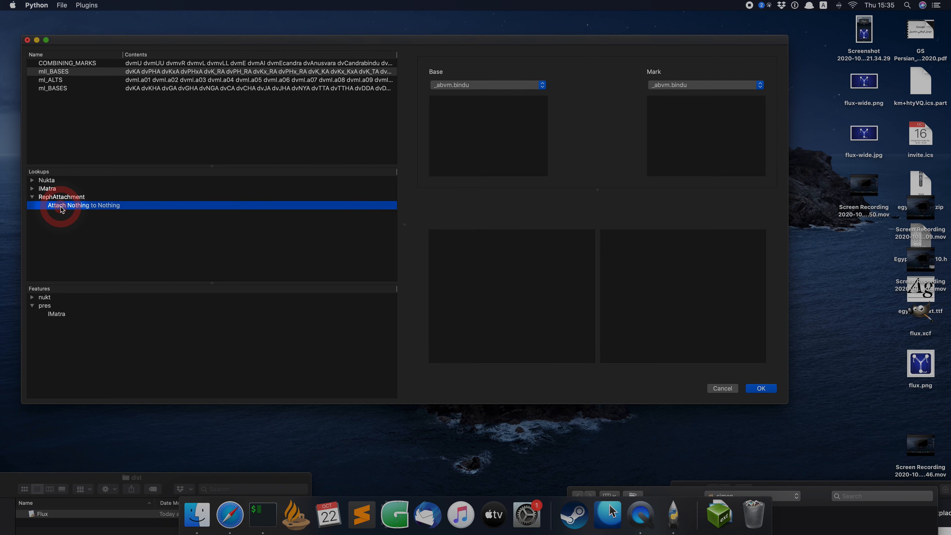
Set the attachment rule's base anchor to abvm.reph and its mark anchor to _abvm.reph, and accept the rule.
{"action": "left_click", "coordinate": [472, 86]}
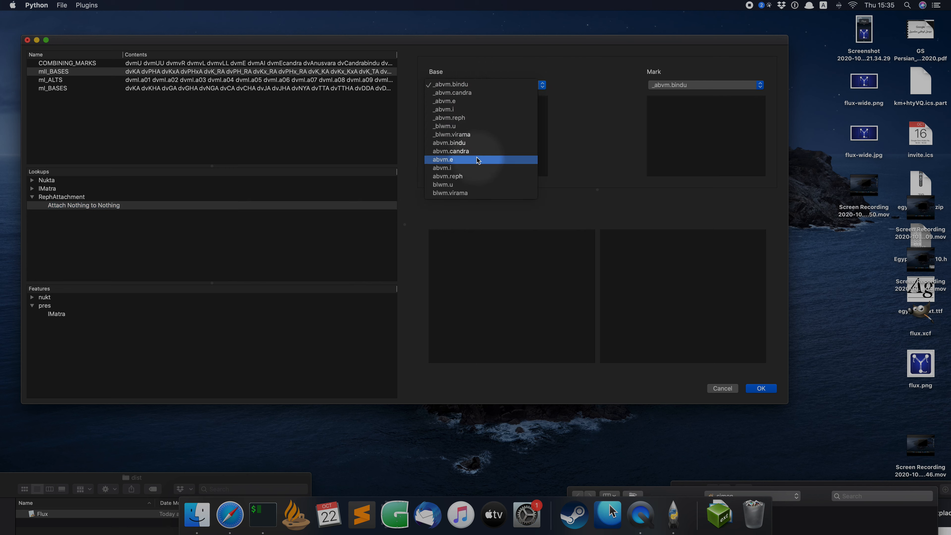
{"action": "left_click", "coordinate": [472, 176]}
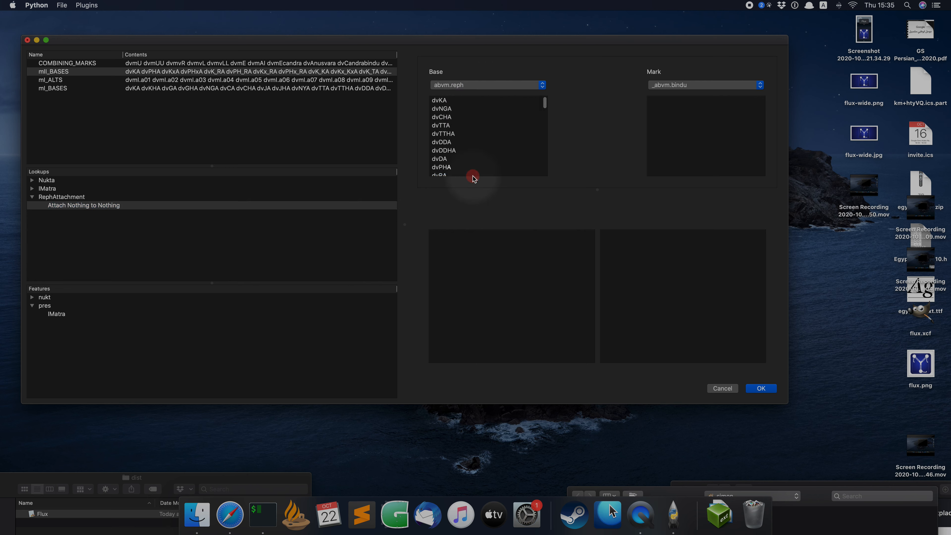
{"action": "left_click", "coordinate": [713, 86]}
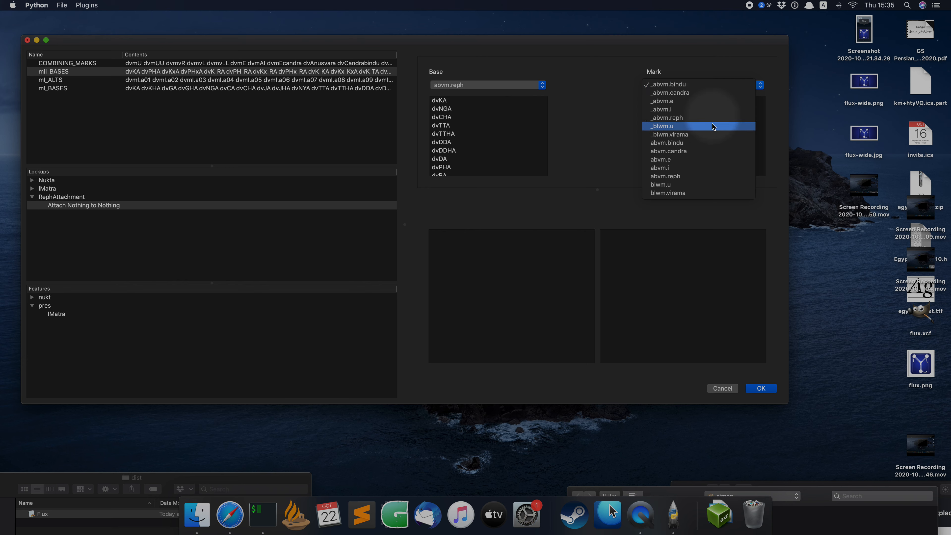
{"action": "left_click", "coordinate": [670, 119]}
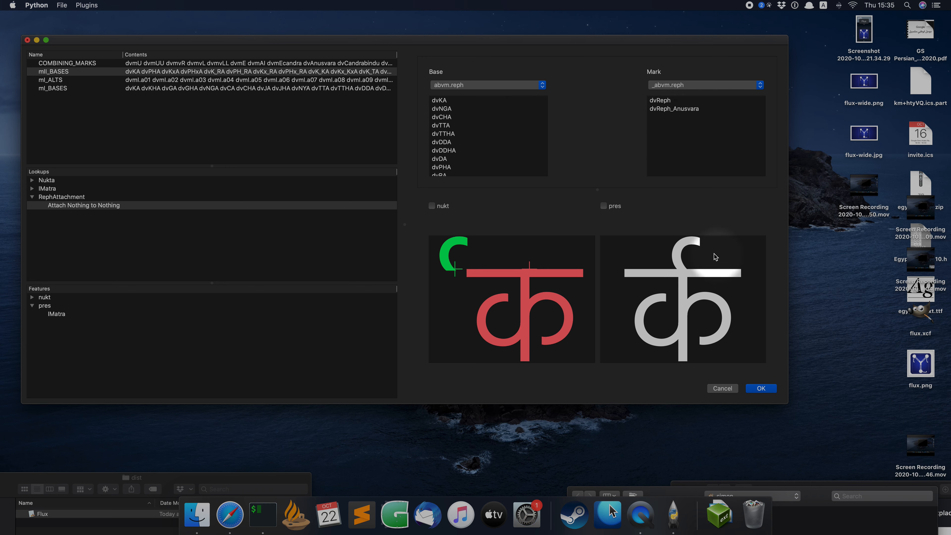
{"action": "left_click", "coordinate": [761, 389]}
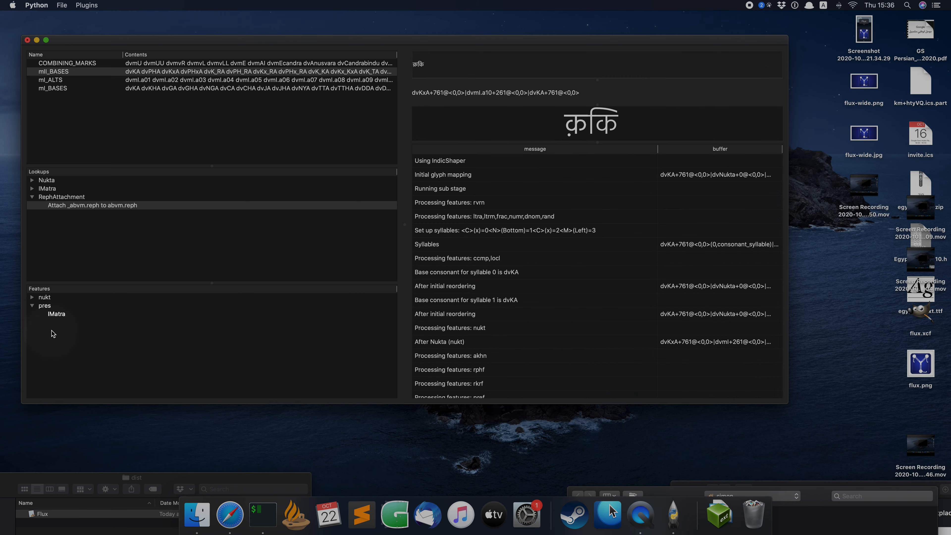
Add a new lookup routine named Akhand.
{"action": "right_click", "coordinate": [58, 208]}
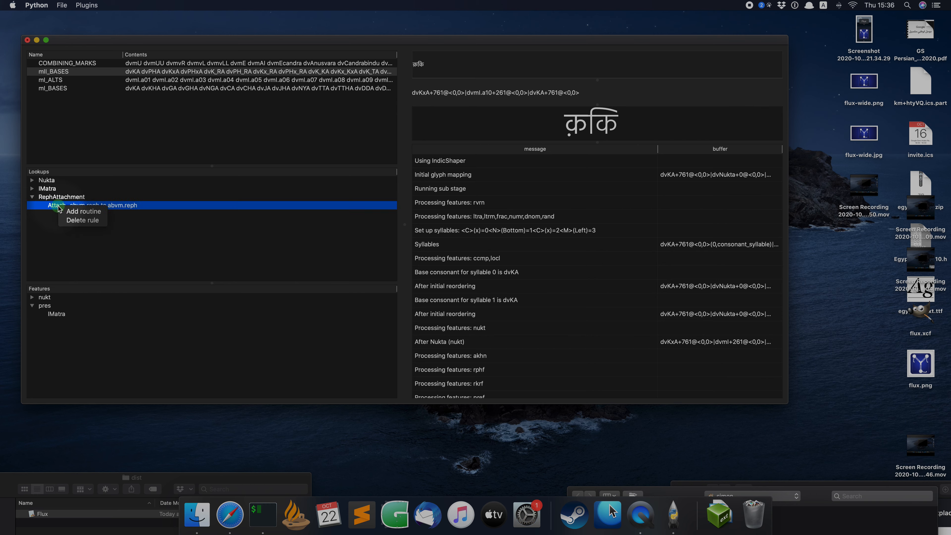
{"action": "left_click", "coordinate": [57, 197]}
{"action": "right_click", "coordinate": [57, 197]}
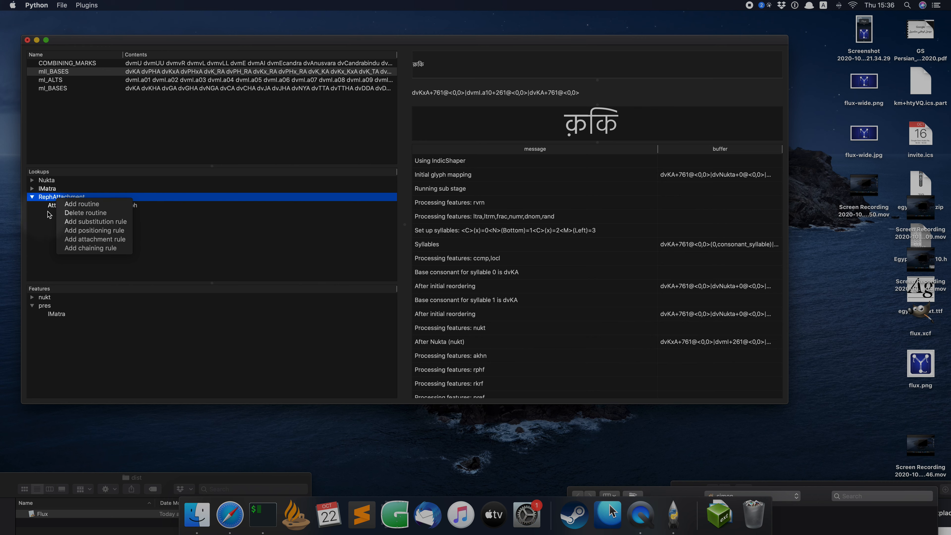
{"action": "left_click", "coordinate": [61, 204]}
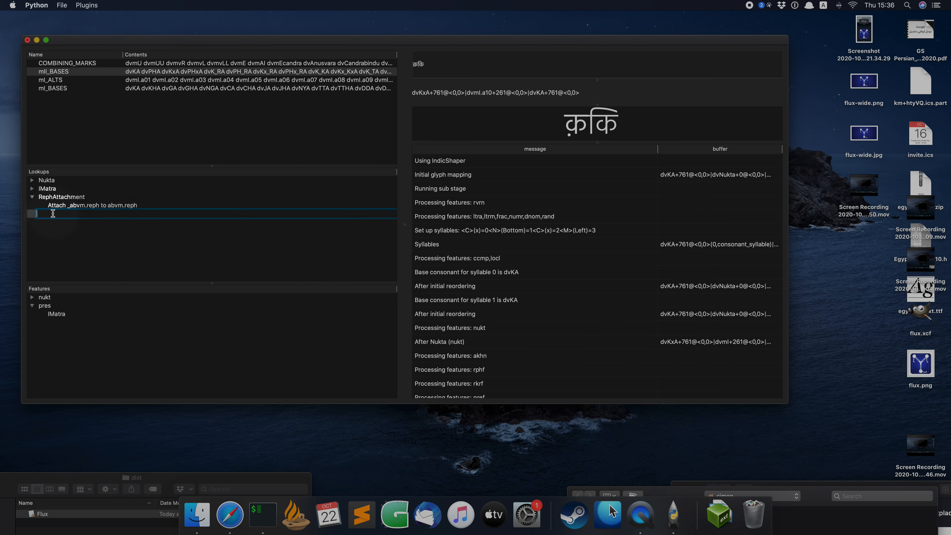
{"action": "type", "text": "Akhand"}
{"action": "key", "text": "Return"}
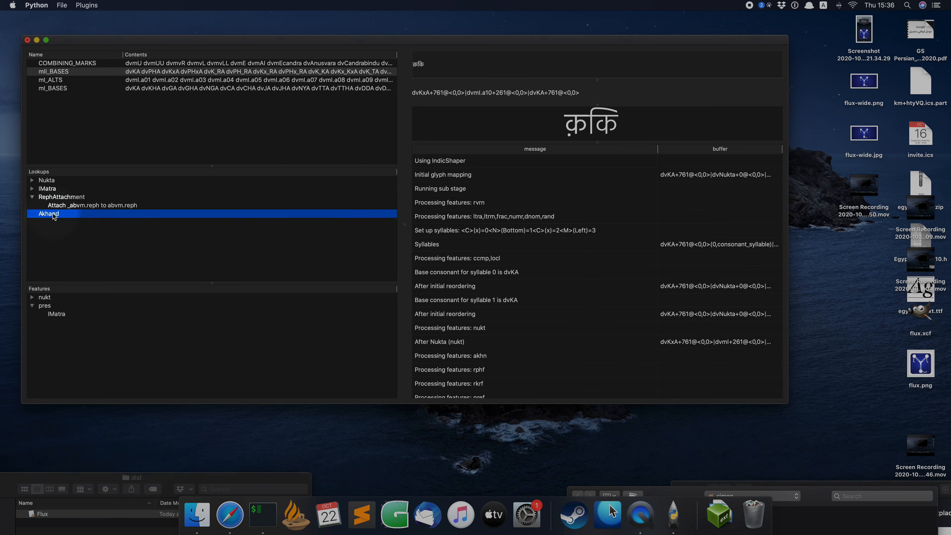
Add a substitution rule to the Akhand routine and open it in the rule editor.
{"action": "right_click", "coordinate": [54, 216]}
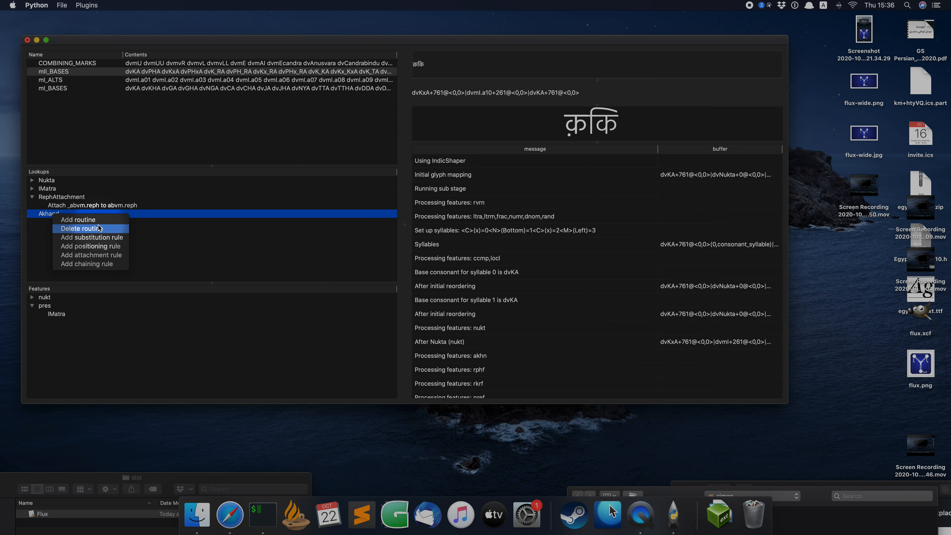
{"action": "left_click", "coordinate": [101, 237]}
{"action": "left_click", "coordinate": [32, 214]}
{"action": "left_click", "coordinate": [64, 221]}
{"action": "left_click", "coordinate": [414, 231]}
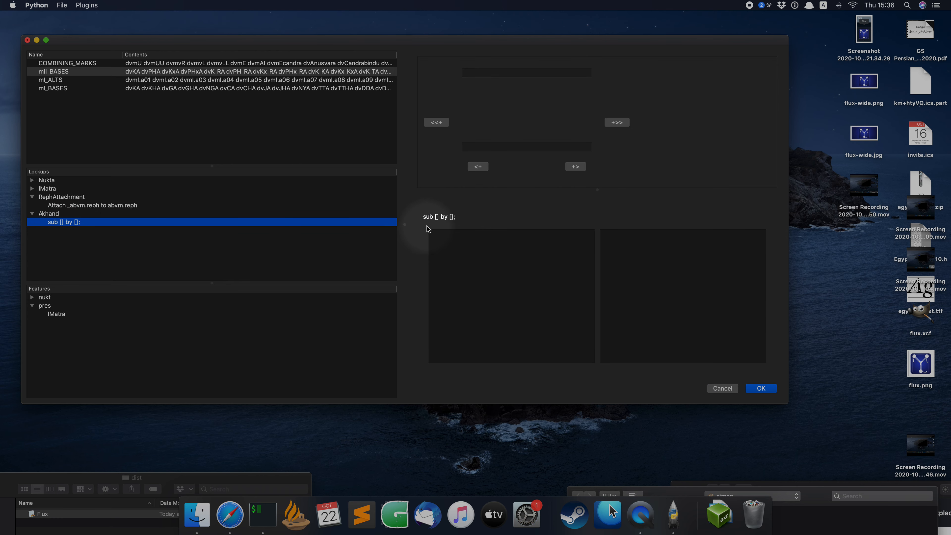
Set zerowidthjoiner as the input glyph of the Akhand substitution rule.
{"action": "left_click", "coordinate": [537, 73]}
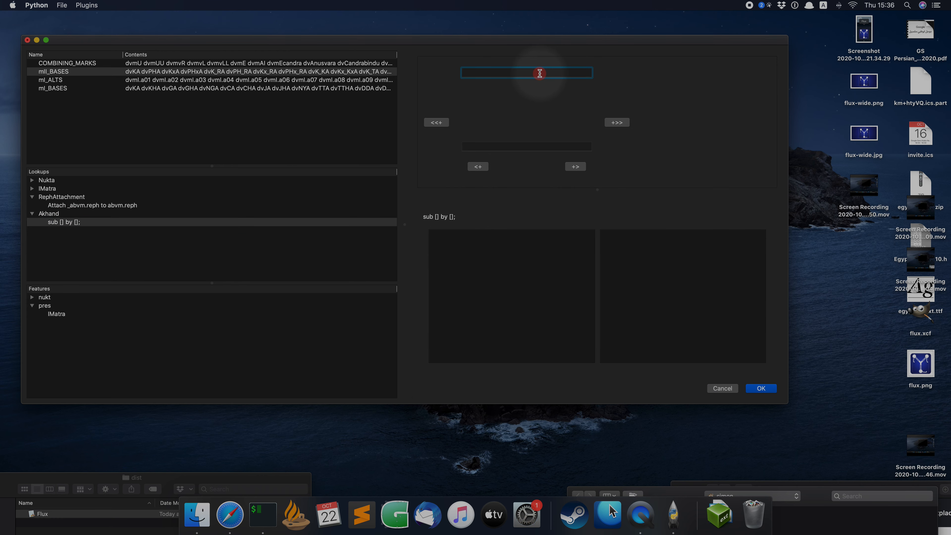
{"action": "type", "text": "zerow"}
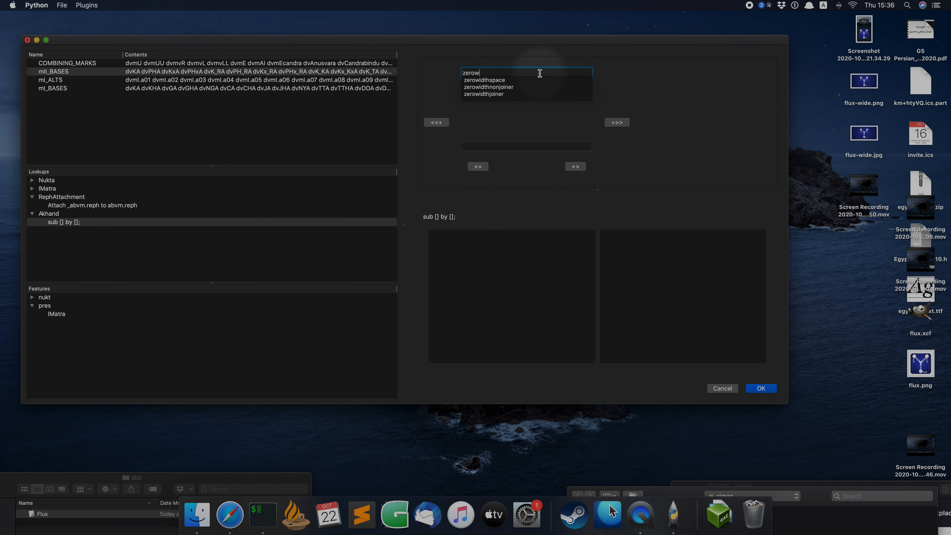
{"action": "left_click", "coordinate": [519, 93]}
{"action": "key", "text": "shift"}
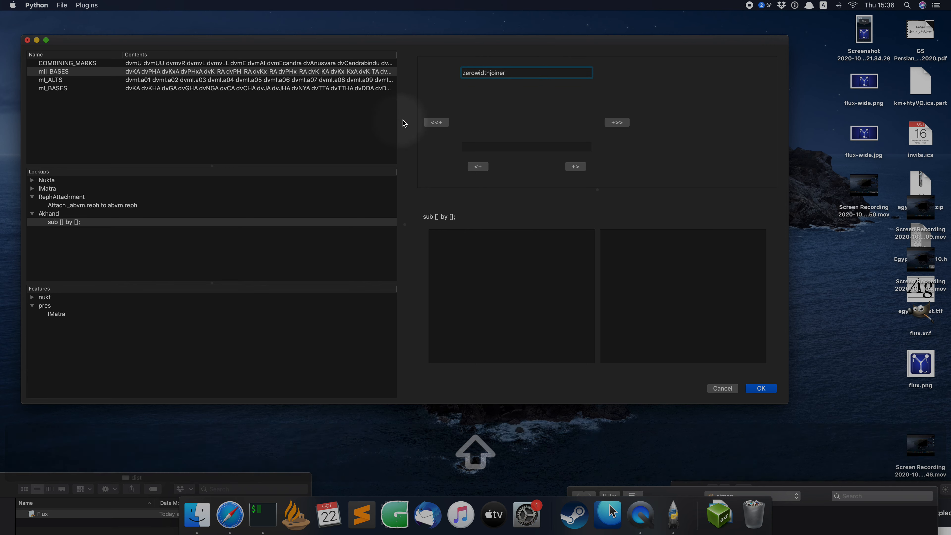
{"action": "key", "text": "Return"}
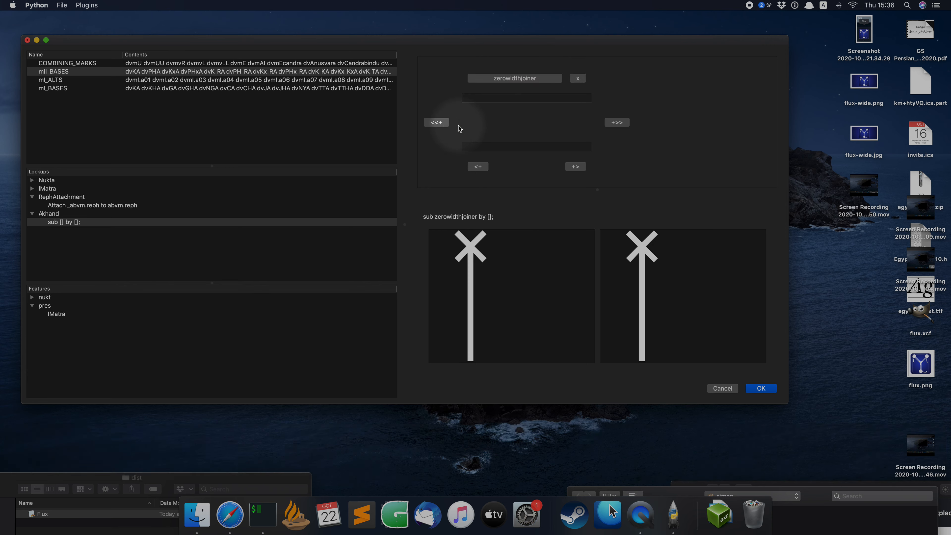
Add dvRA followed by dvVirama as the preceding context of the zerowidthjoiner input.
{"action": "left_click", "coordinate": [435, 123]}
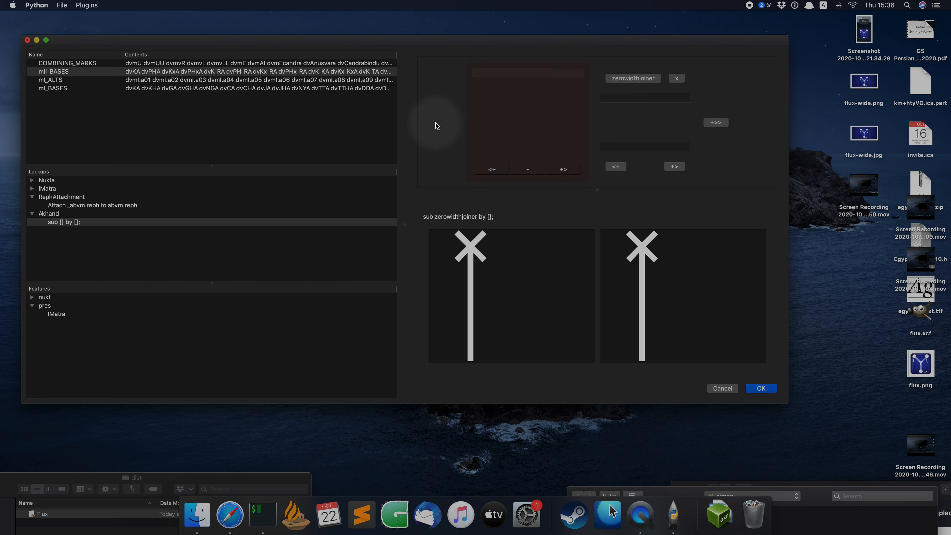
{"action": "left_click", "coordinate": [500, 71]}
{"action": "type", "text": "dvRA"}
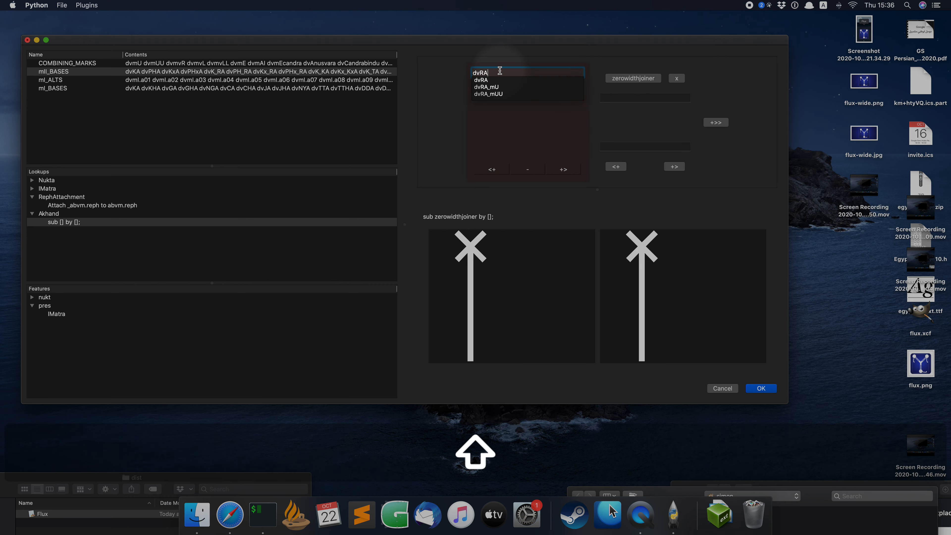
{"action": "key", "text": "Return"}
{"action": "left_click", "coordinate": [563, 169]}
{"action": "left_click", "coordinate": [559, 74]}
{"action": "type", "text": "dvVirama"}
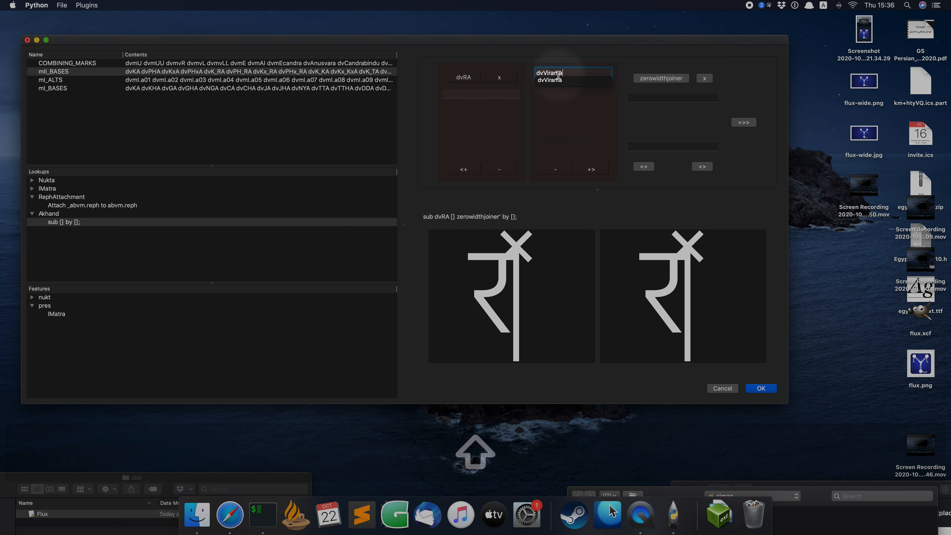
{"action": "key", "text": "Return"}
Set the replacement glyph to dvEyelash, without any following context, and accept the substitution rule.
{"action": "left_click", "coordinate": [676, 146]}
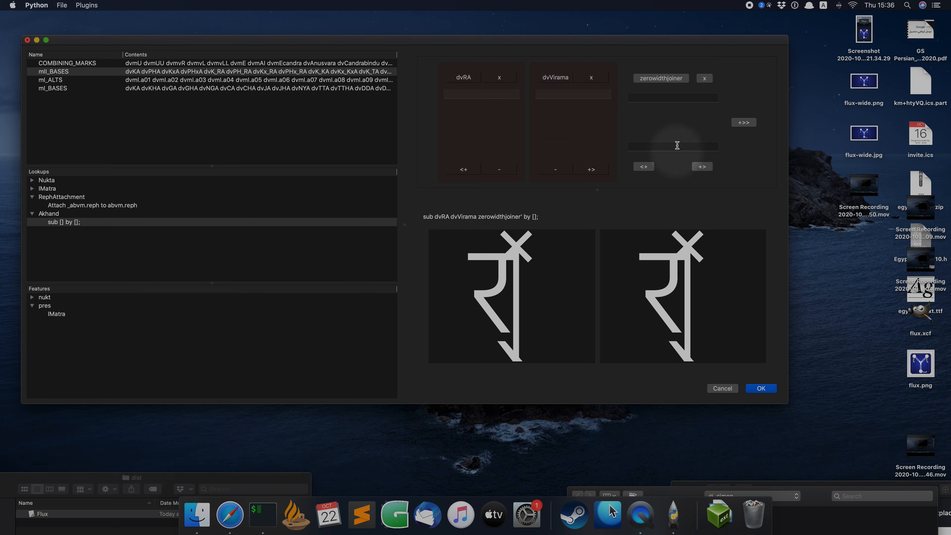
{"action": "type", "text": "dvEyelash"}
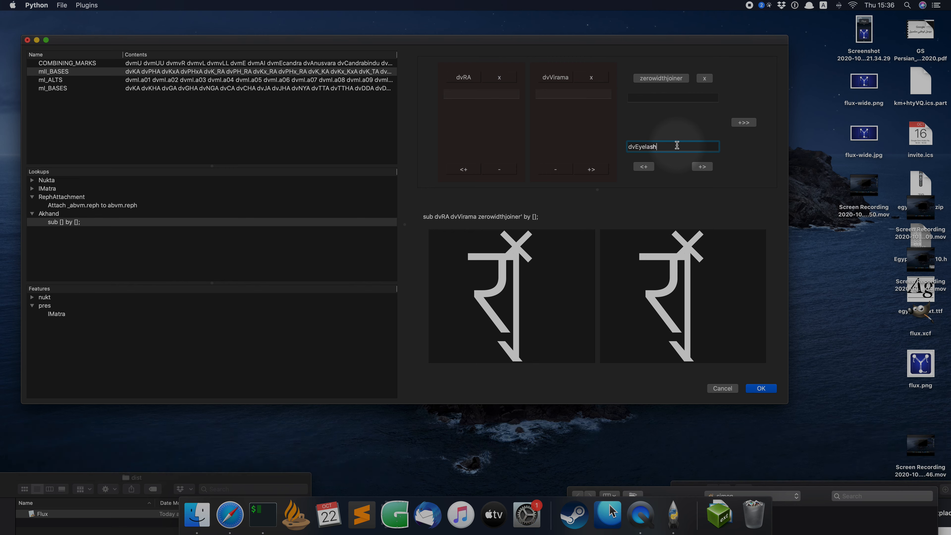
{"action": "key", "text": "Return"}
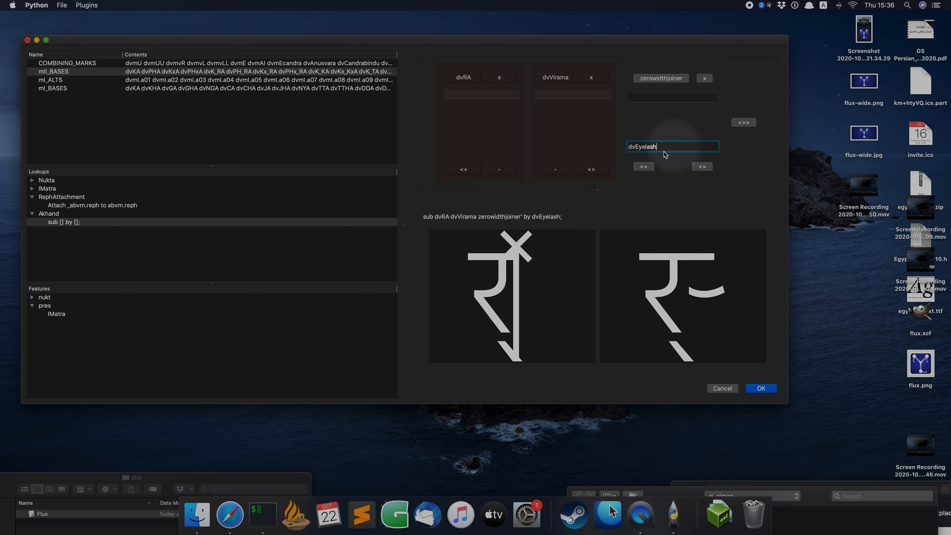
{"action": "left_click", "coordinate": [744, 122]}
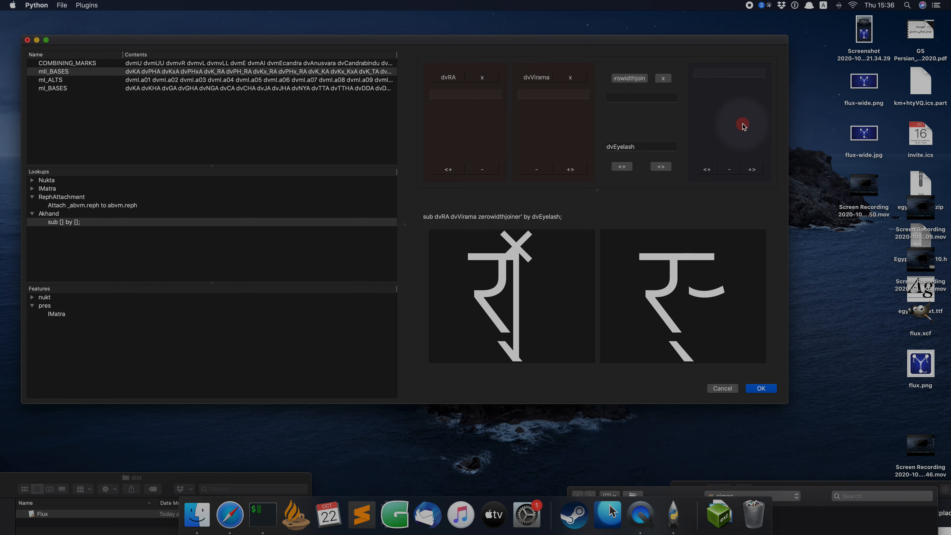
{"action": "left_click", "coordinate": [729, 169]}
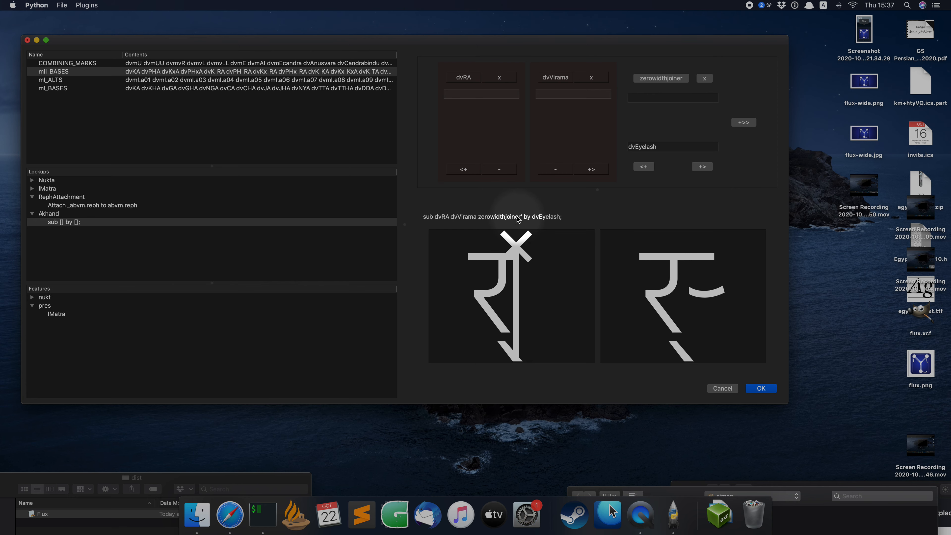
{"action": "left_click", "coordinate": [768, 389]}
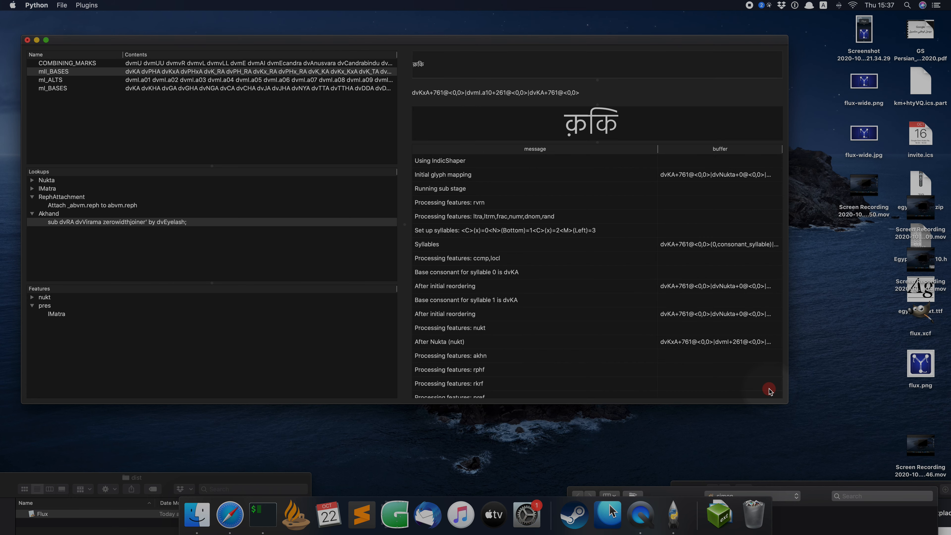
Add a new lookup routine named Test.
{"action": "right_click", "coordinate": [53, 230]}
{"action": "left_click", "coordinate": [67, 236]}
{"action": "type", "text": "Test"}
{"action": "key", "text": "Return"}
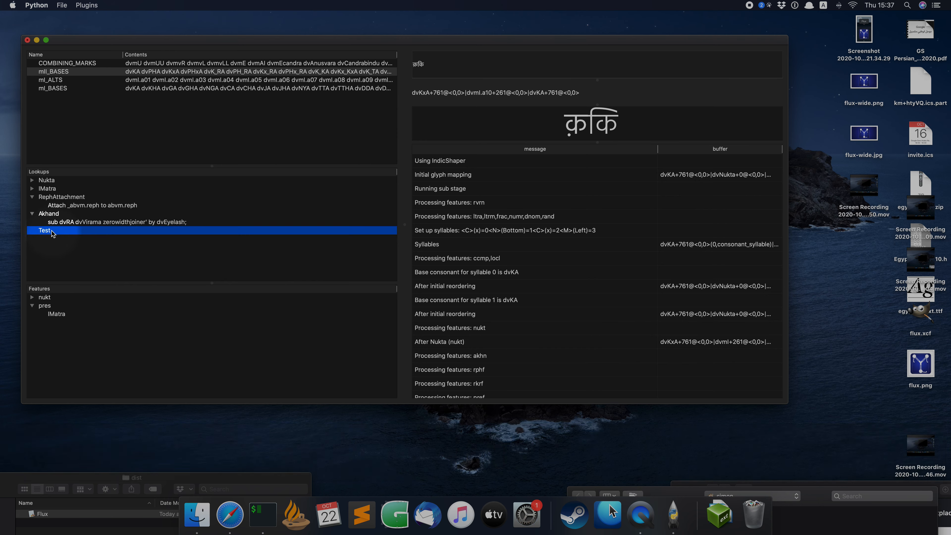
Add a positioning rule to the Test routine and open it in the rule editor.
{"action": "right_click", "coordinate": [53, 232]}
{"action": "left_click", "coordinate": [81, 266]}
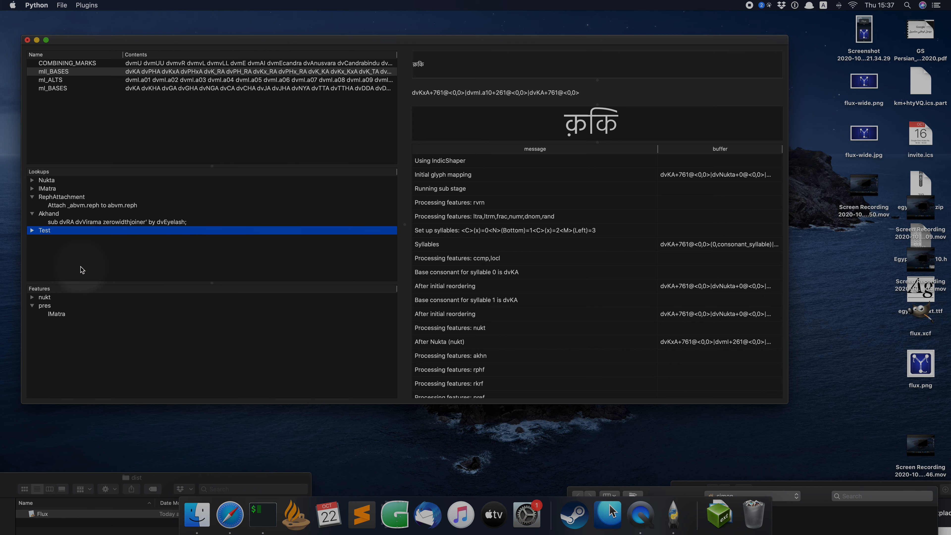
{"action": "left_click", "coordinate": [41, 232]}
{"action": "left_click", "coordinate": [32, 230]}
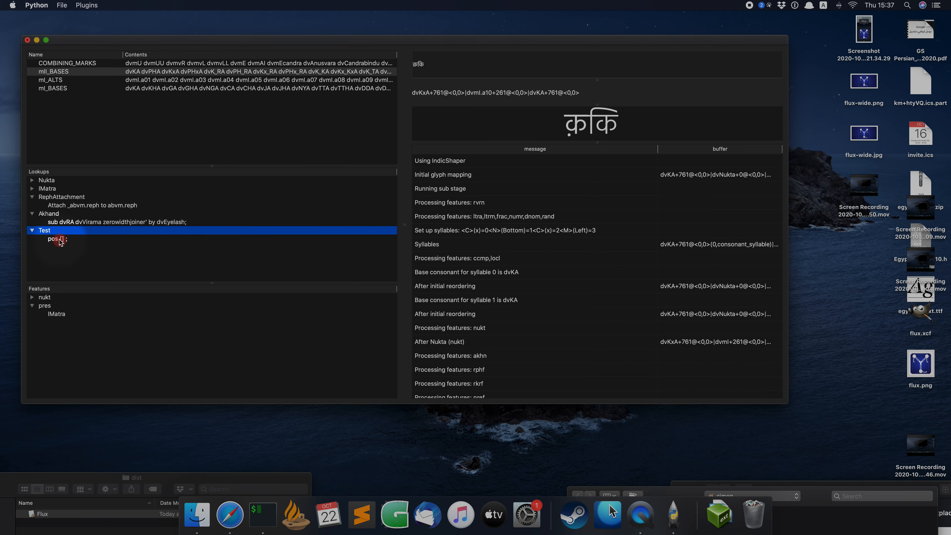
{"action": "left_click", "coordinate": [59, 240]}
Set the positioning rule's input sequence to dvJA followed by dvNukta.
{"action": "left_click", "coordinate": [498, 74]}
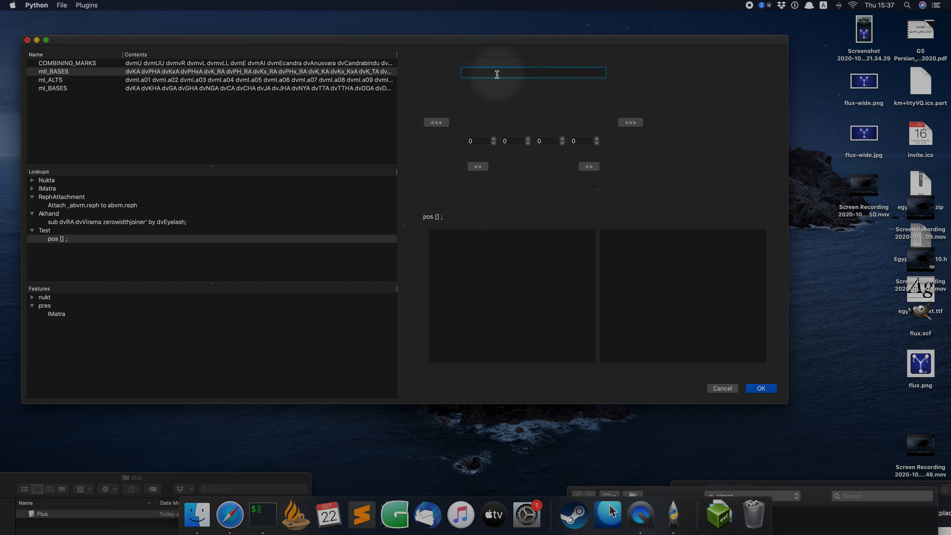
{"action": "type", "text": "dvJA"}
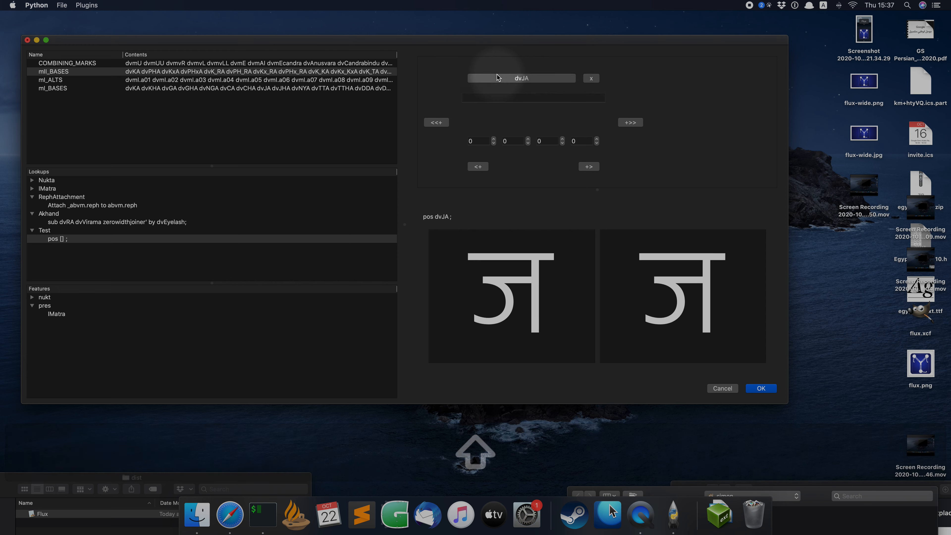
{"action": "left_click", "coordinate": [589, 166]}
{"action": "left_click", "coordinate": [631, 75]}
{"action": "type", "text": "dvNukta"}
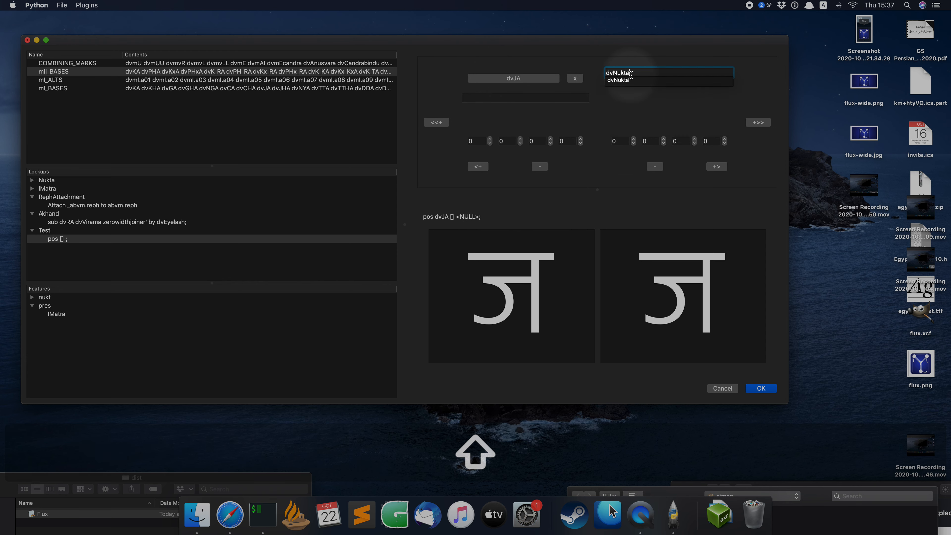
{"action": "key", "text": "Return"}
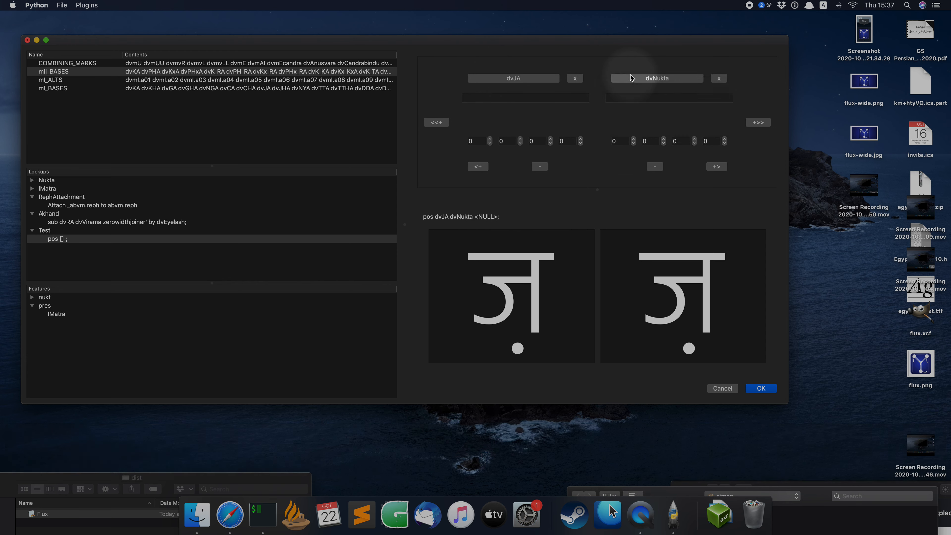
Adjust dvNukta's first two position values to -70 and 100, and accept the positioning rule.
{"action": "left_click", "coordinate": [634, 138]}
{"action": "left_click", "coordinate": [634, 139]}
{"action": "left_click", "coordinate": [633, 143]}
{"action": "left_click", "coordinate": [634, 143]}
{"action": "left_click", "coordinate": [663, 139]}
{"action": "left_click", "coordinate": [663, 139]}
{"action": "left_click", "coordinate": [663, 139]}
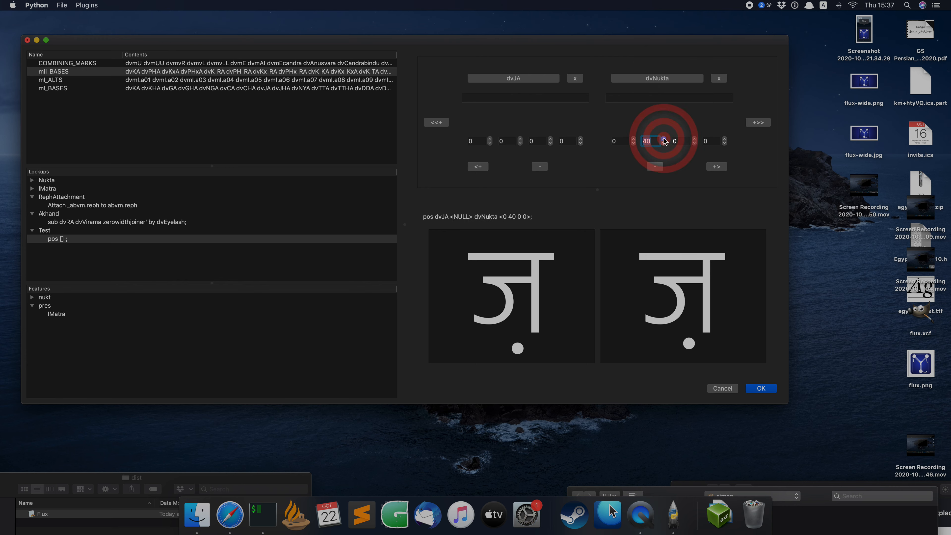
{"action": "left_click", "coordinate": [664, 139]}
{"action": "left_click", "coordinate": [663, 139]}
{"action": "left_click", "coordinate": [664, 139]}
{"action": "left_click", "coordinate": [663, 139]}
{"action": "left_click", "coordinate": [664, 139]}
{"action": "left_click", "coordinate": [664, 139]}
{"action": "left_click", "coordinate": [664, 139]}
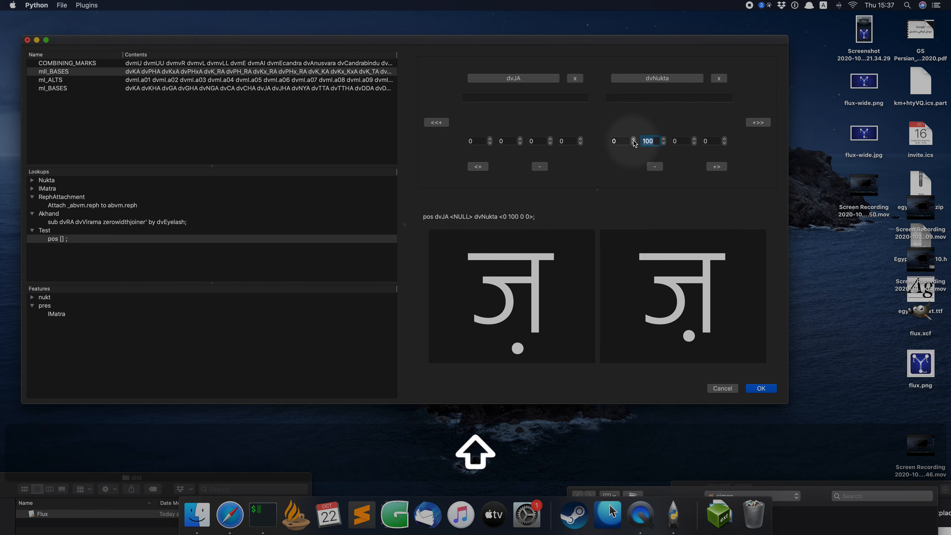
{"action": "left_click", "coordinate": [633, 143]}
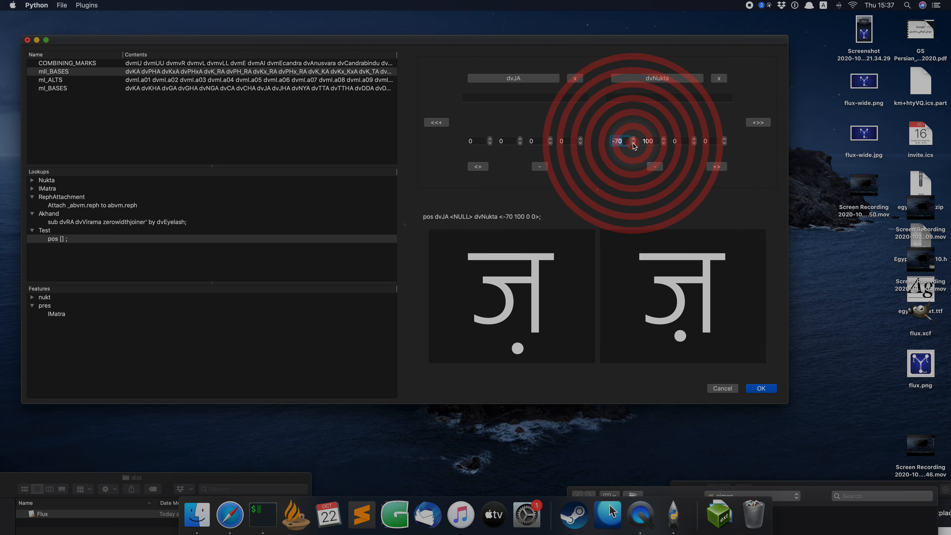
{"action": "left_click", "coordinate": [757, 390]}
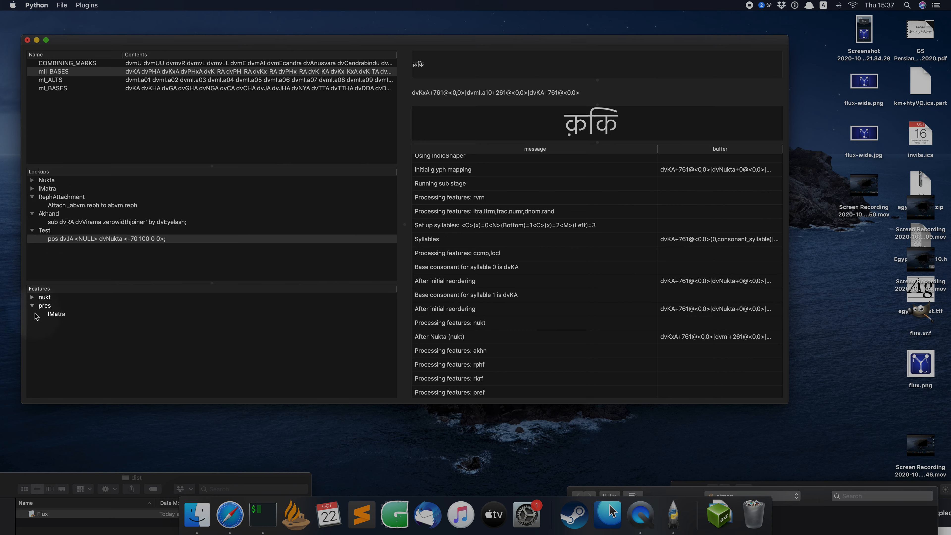
View the file import and export options, and open the flux repository's main page on GitHub in Safari.
{"action": "left_click", "coordinate": [61, 5]}
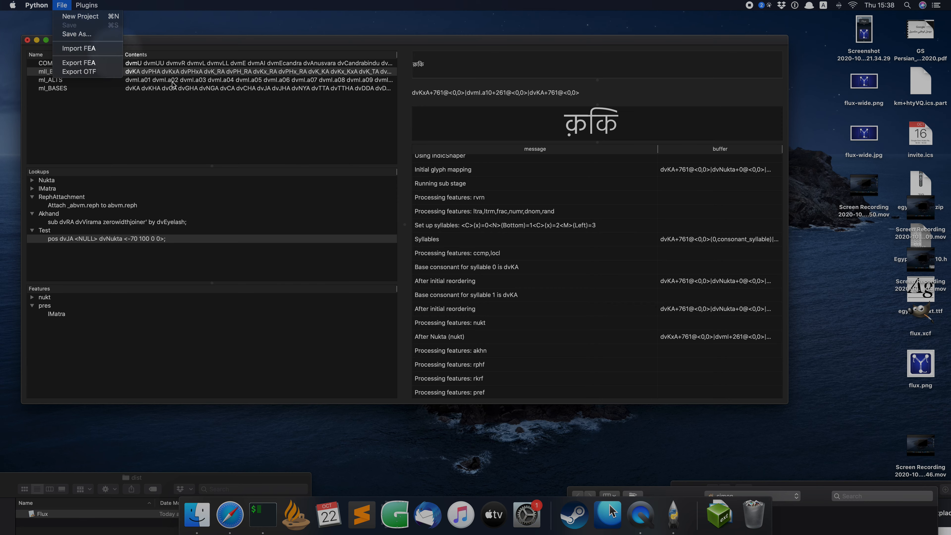
{"action": "left_click", "coordinate": [233, 523]}
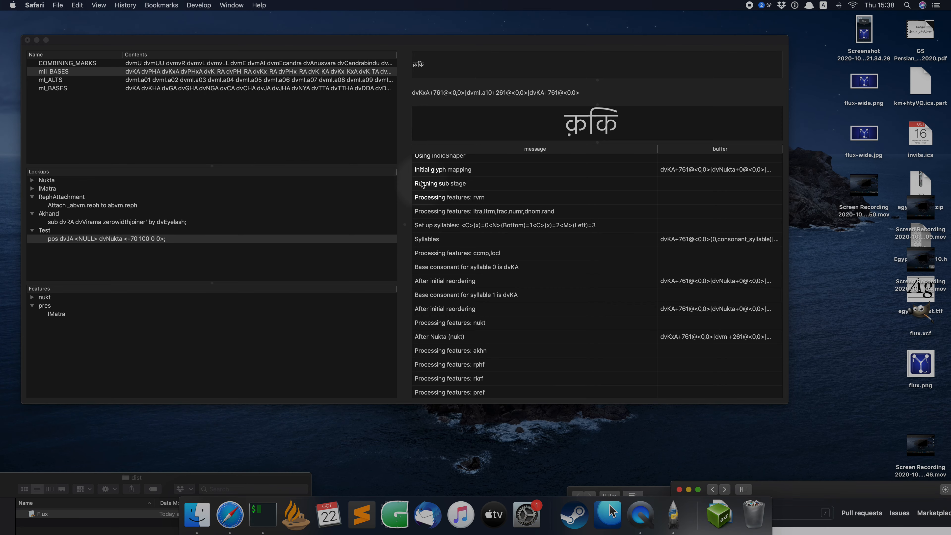
{"action": "left_click_drag", "start_coordinate": [865, 488], "coordinate": [285, 3]}
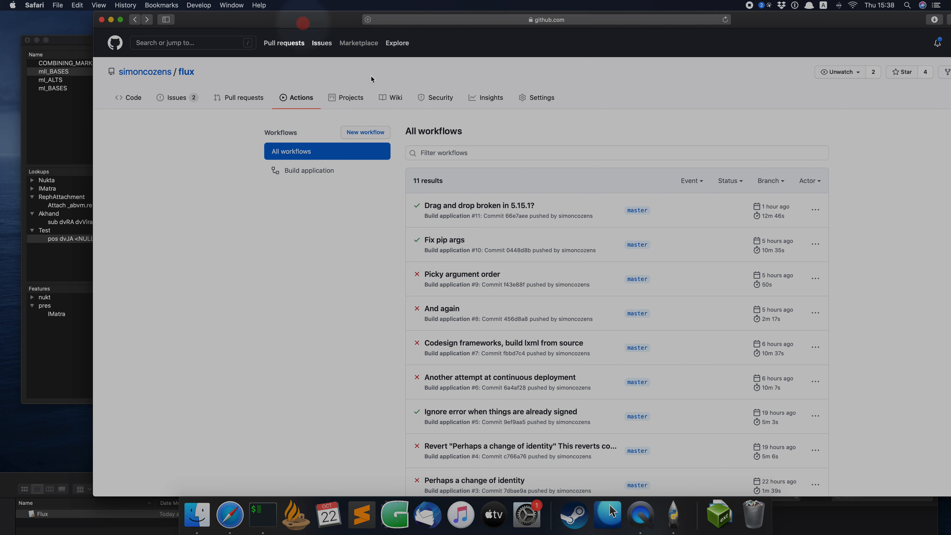
{"action": "mouse_move", "coordinate": [142, 76]}
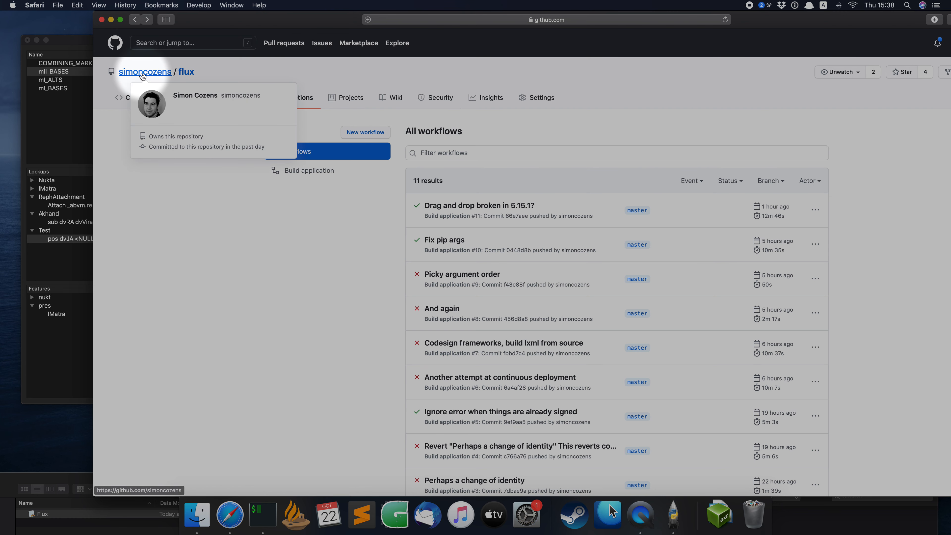
{"action": "left_click", "coordinate": [186, 71]}
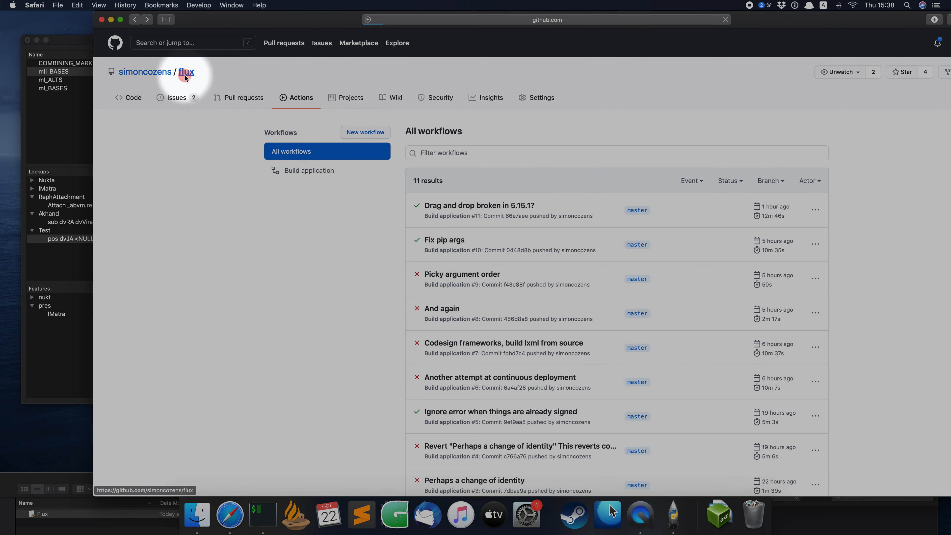